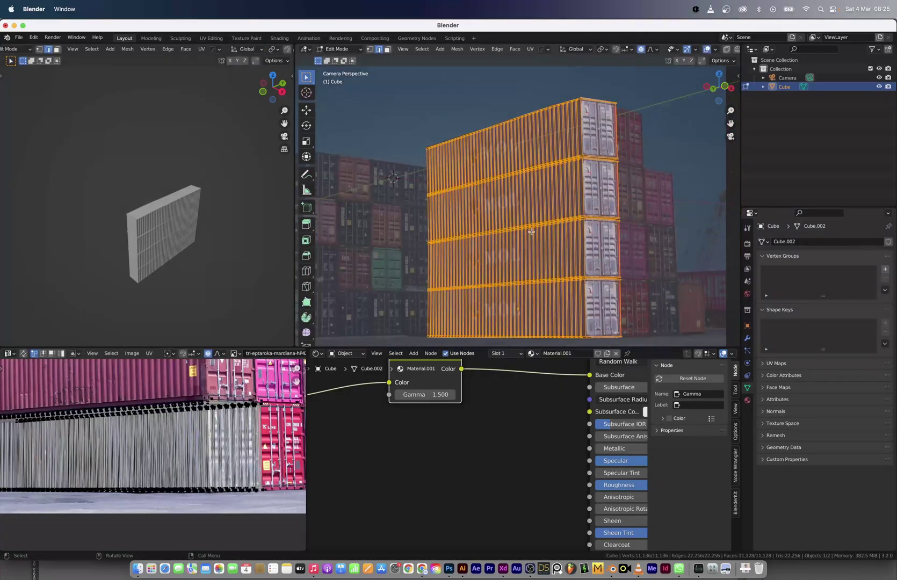
Unwrap the UVs of the fully selected container stack mesh
key("u")
left_click(532, 232)
key("Tab")
scroll(532, 232, "up", 2)
middle_click_drag(532, 232, 429, 205, "shift")
key("Tab")
scroll(85, 508, "down", 5)
scroll(565, 246, "down", 1)
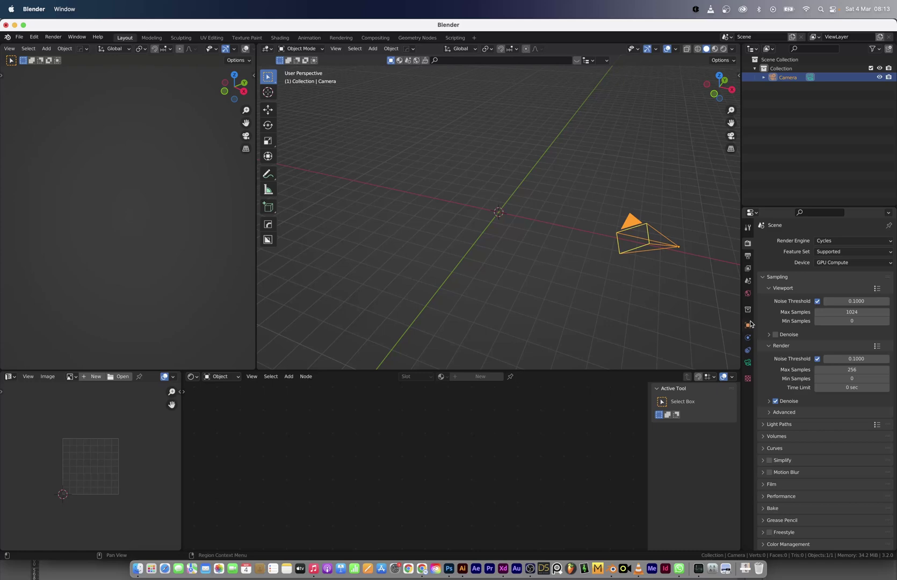
Enable background images in the camera's settings and add a new background image entry
left_click(747, 363)
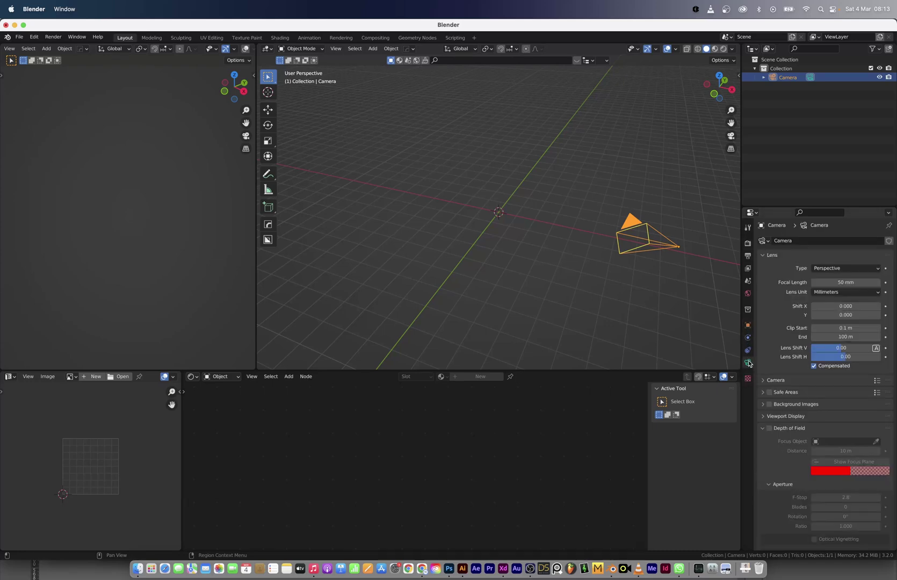
left_click(780, 429)
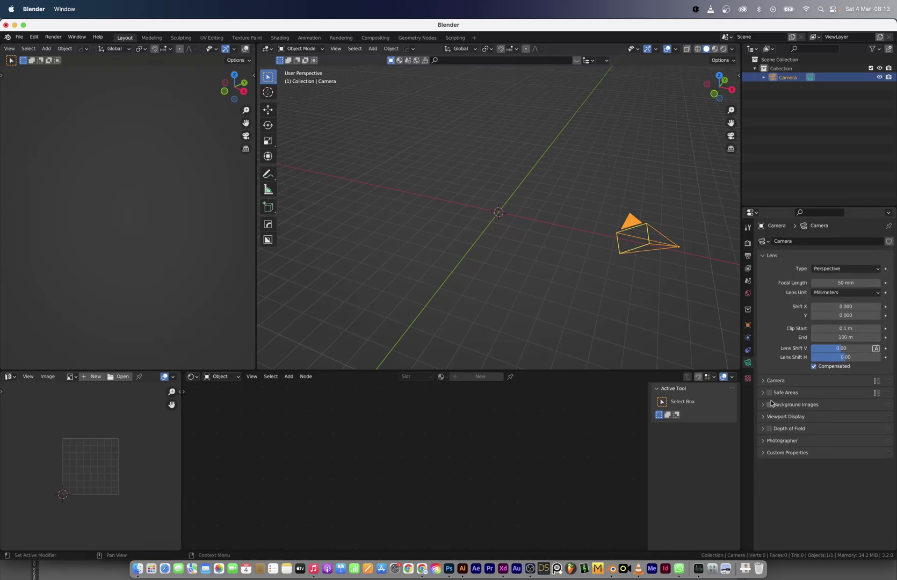
left_click(768, 405)
left_click(793, 405)
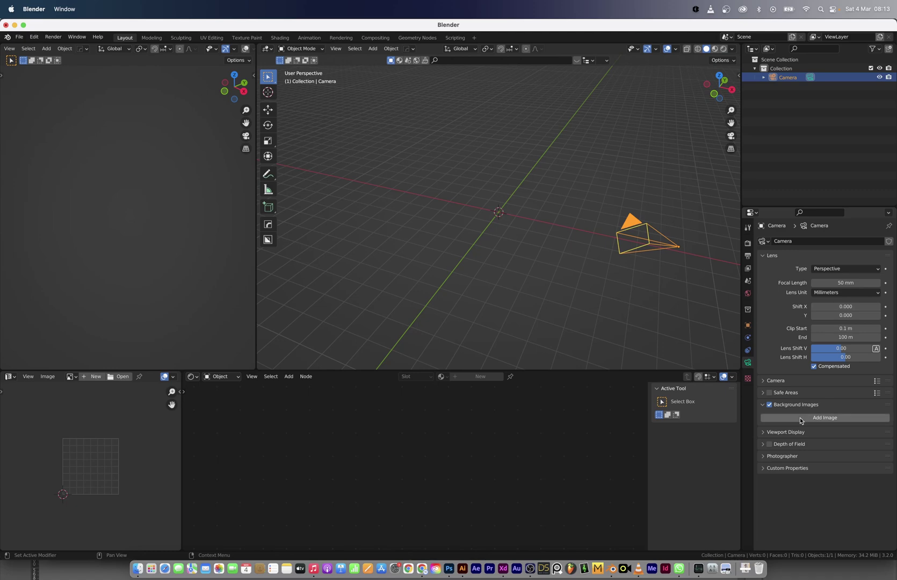
left_click(800, 419)
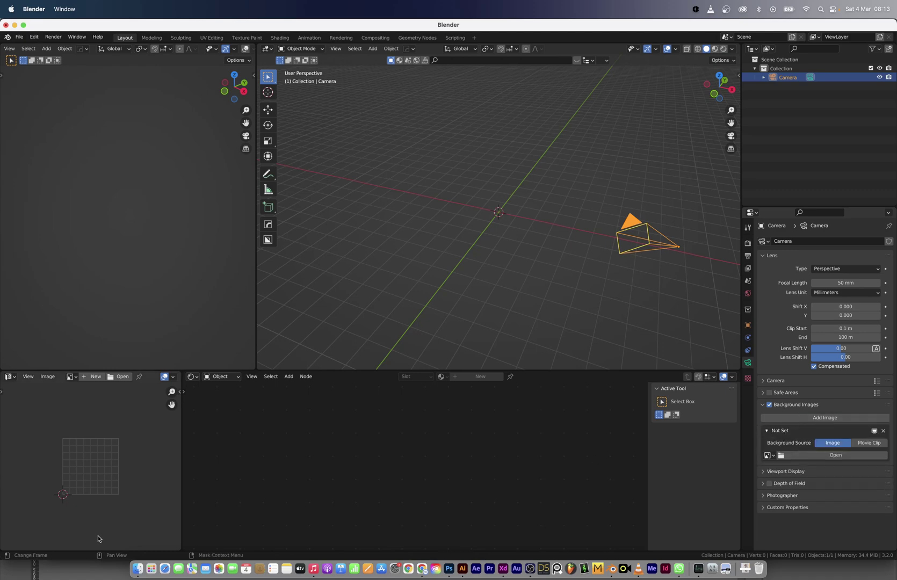
Load the container-yard JPG whose file name starts with "tri-" from Downloads as the camera's background image
left_click(825, 456)
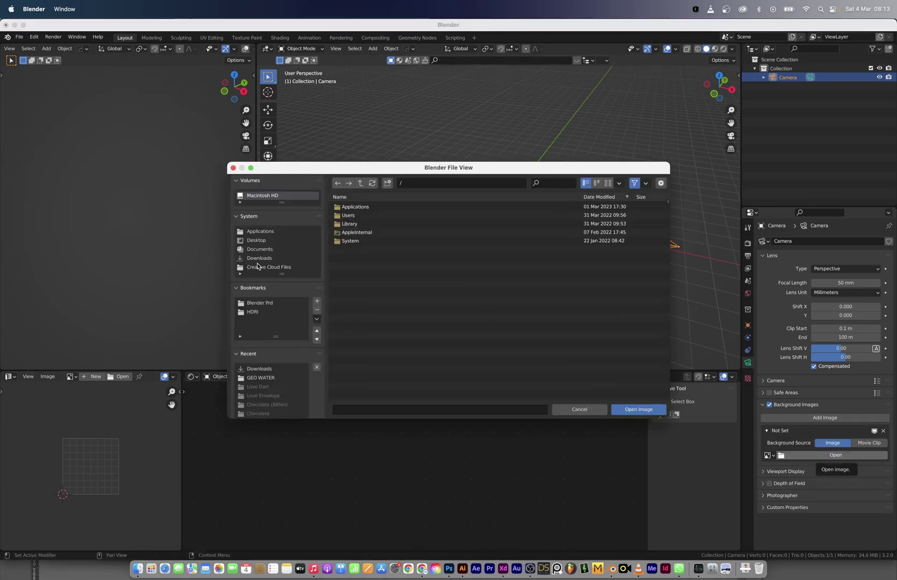
key("ctrl+f")
type("tri-")
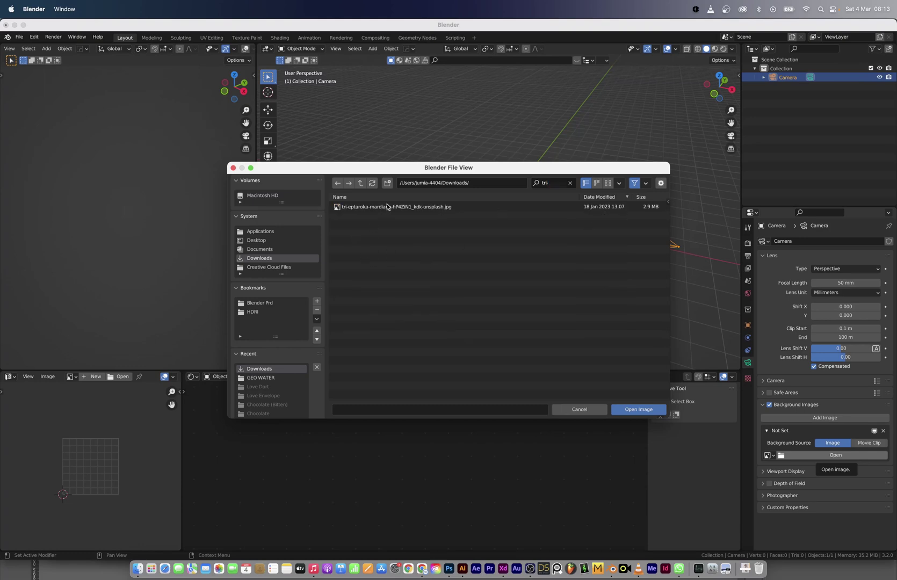
double_click(387, 206)
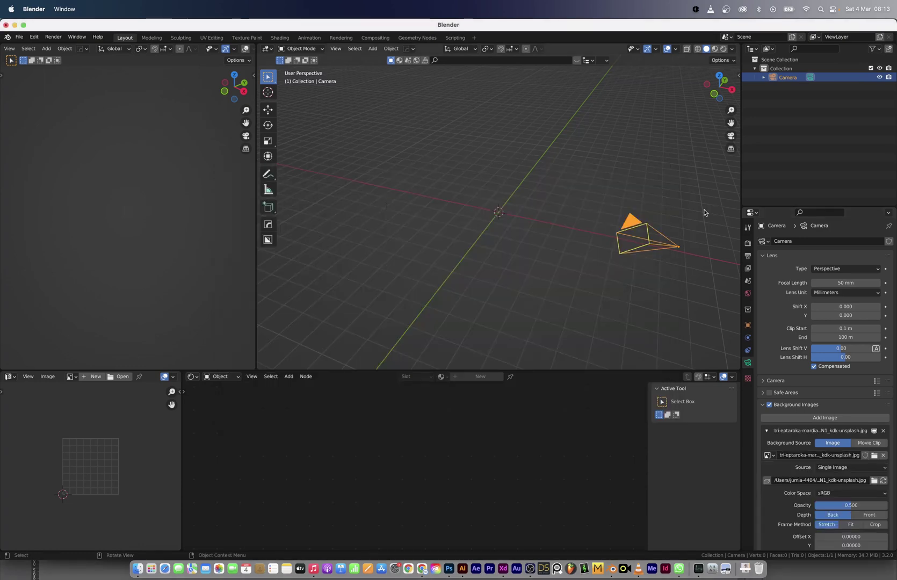
Make the scene's camera the active camera from its object options
middle_click_drag(703, 212, 532, 242)
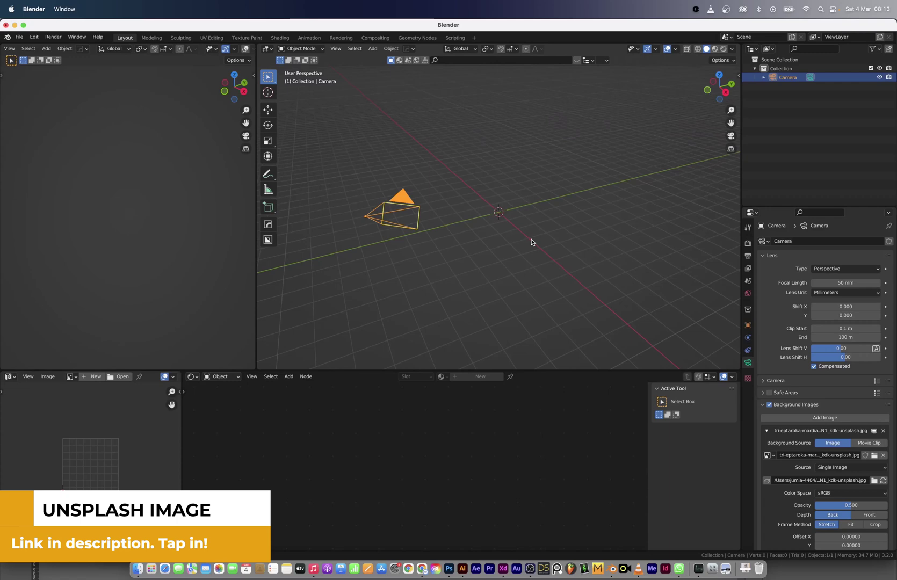
scroll(432, 218, "up", 2)
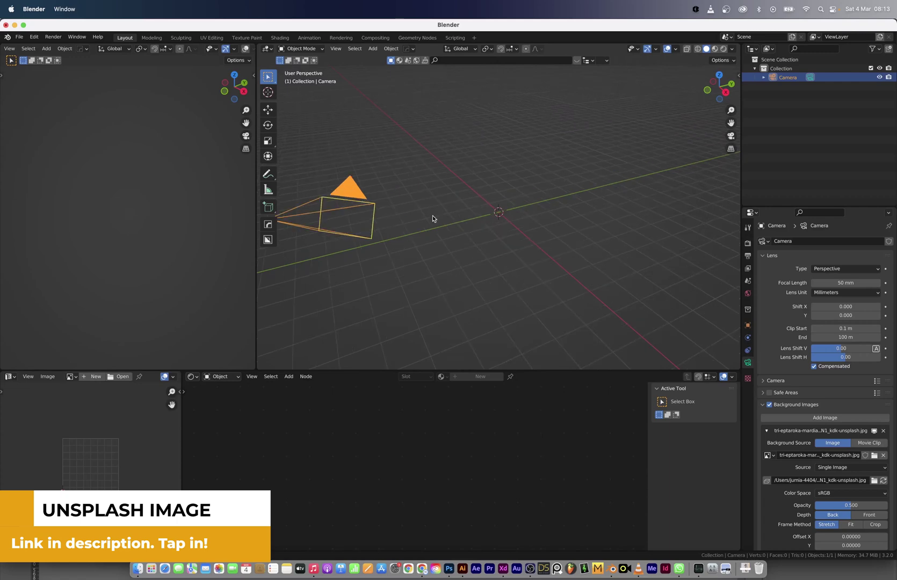
middle_click_drag(360, 204, 421, 193, "shift")
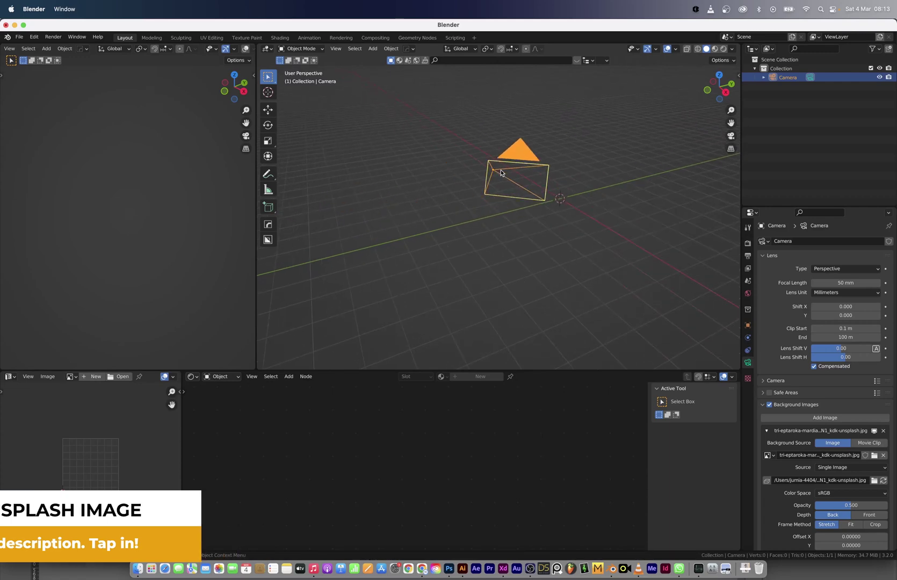
middle_click_drag(501, 172, 472, 189)
right_click(471, 189)
left_click(471, 187)
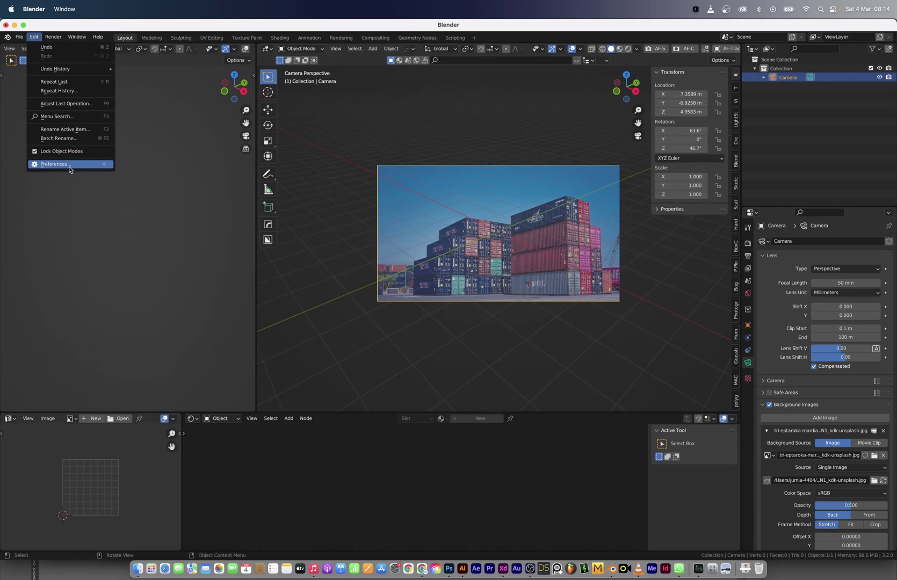
Start installing an add-on from the preferences and filter the Downloads folder by "pers" to locate Perspective Plotter
left_click(70, 165)
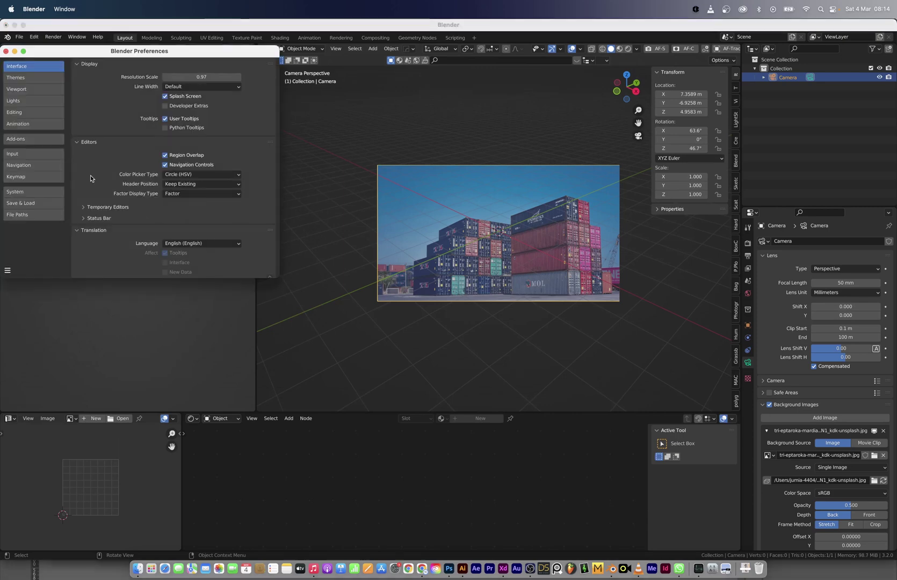
left_click_drag(162, 52, 380, 72)
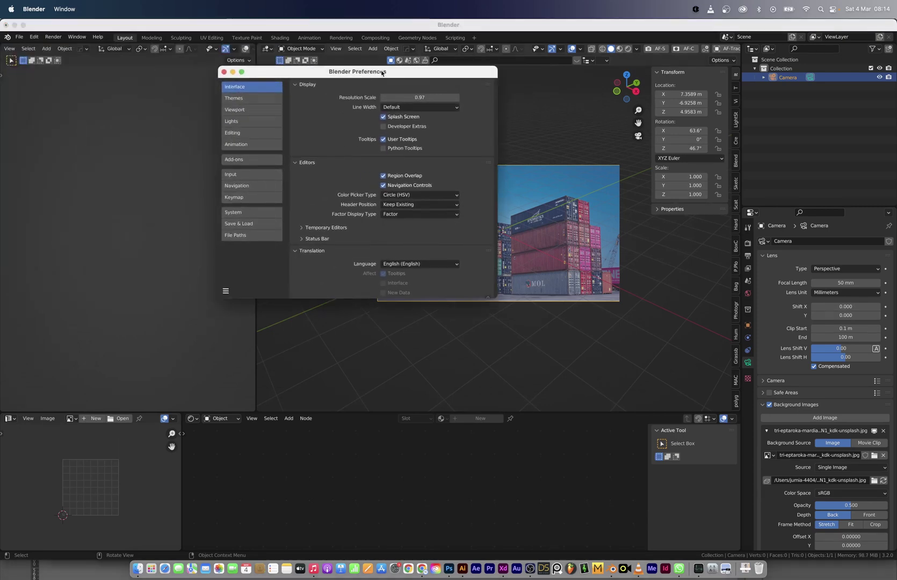
left_click(249, 165)
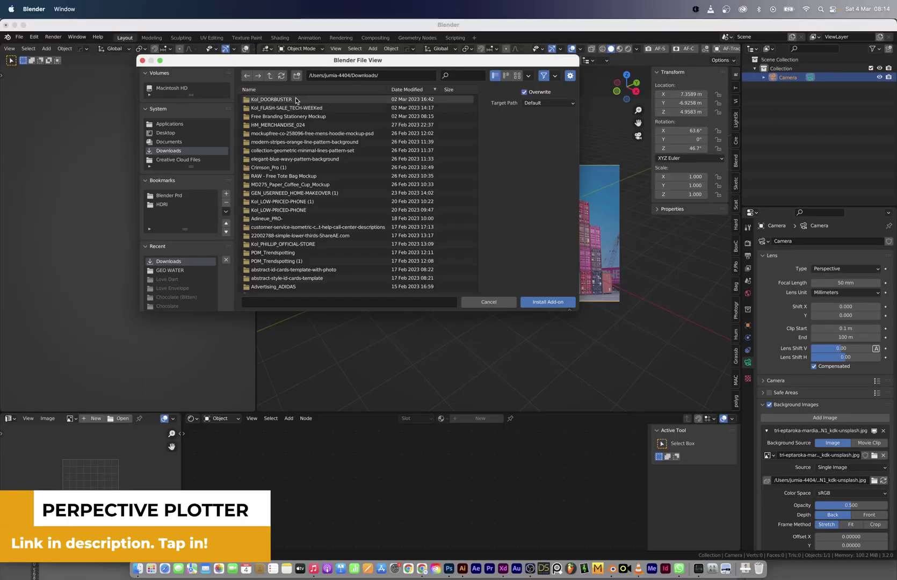
scroll(301, 203, "down", 5)
left_click(477, 74)
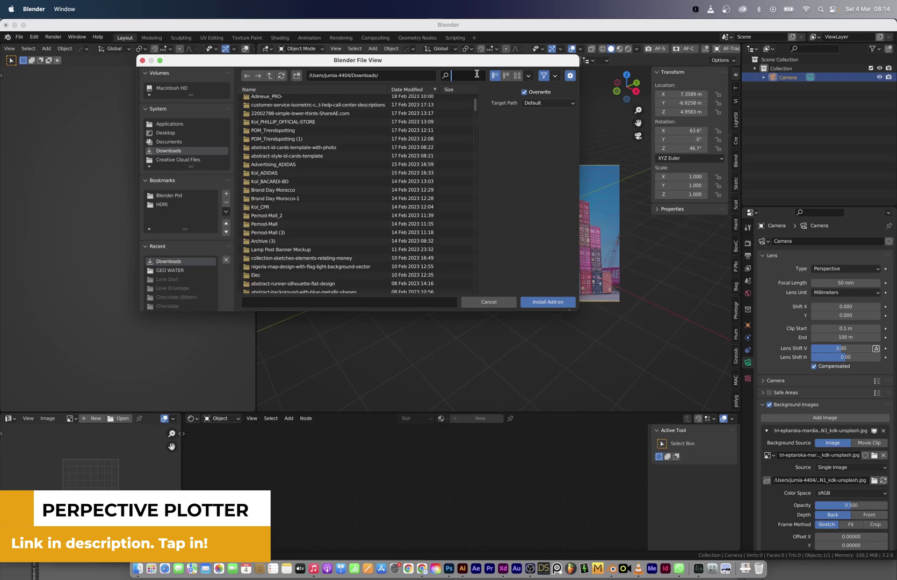
type("perp")
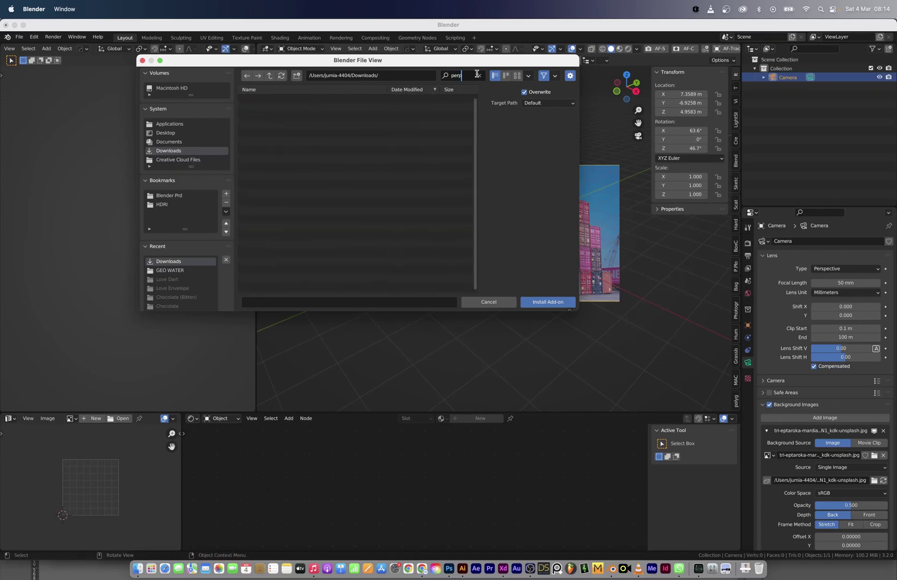
key("BackSpace")
type("s")
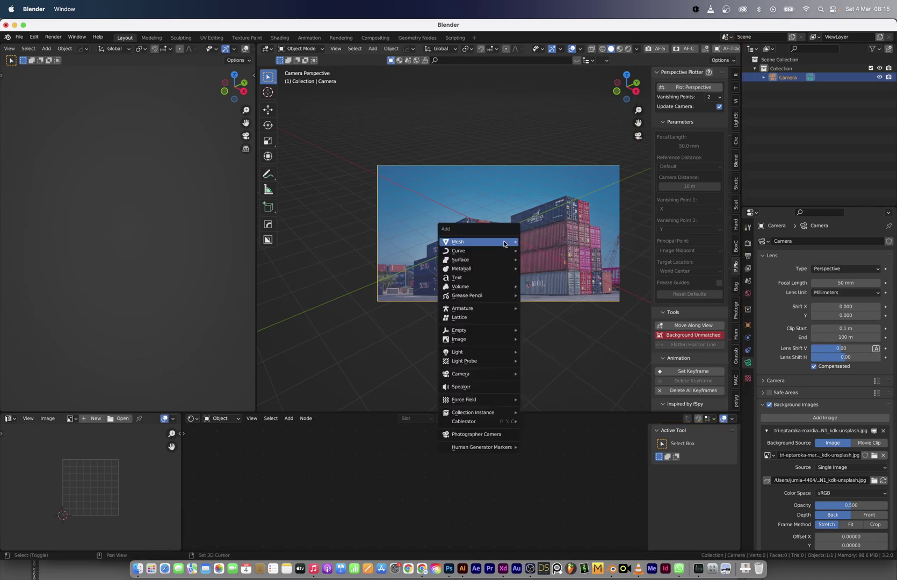
Add a cube mesh to compare its perspective with the background photo
key("shift+a")
mouse_move(505, 243)
left_click(539, 250)
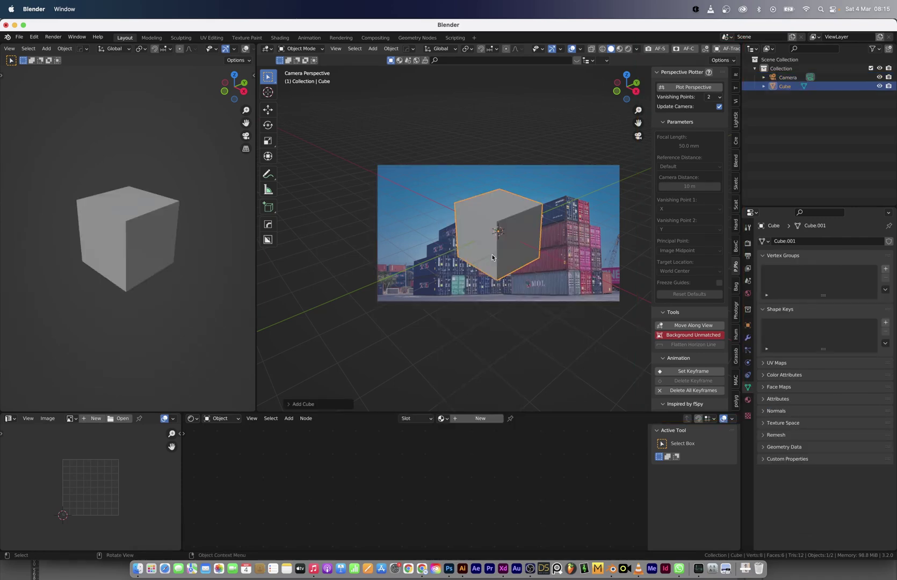
middle_click_drag(486, 262, 489, 261)
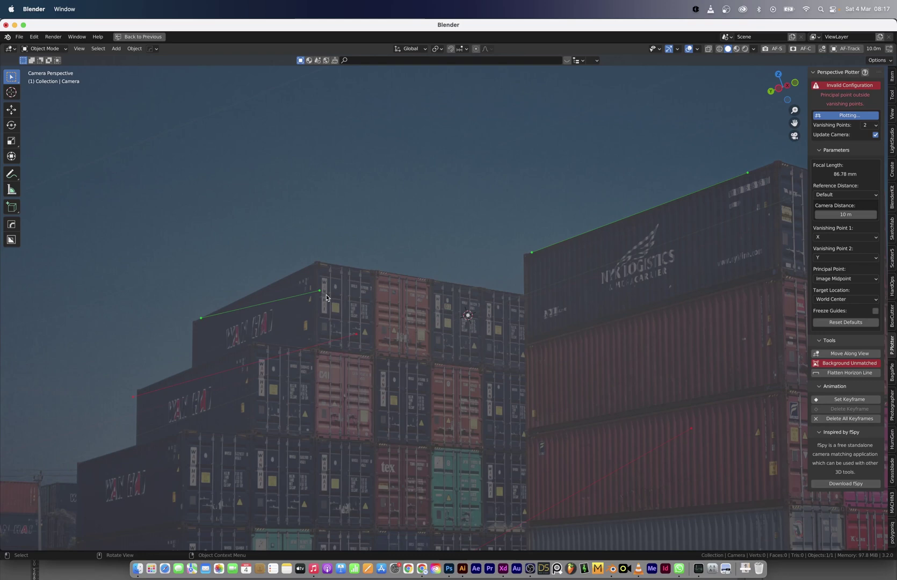
Align the green perspective guide with the left stack's top edge and the red guide with the right stack's lower container seam
left_click_drag(319, 291, 284, 242)
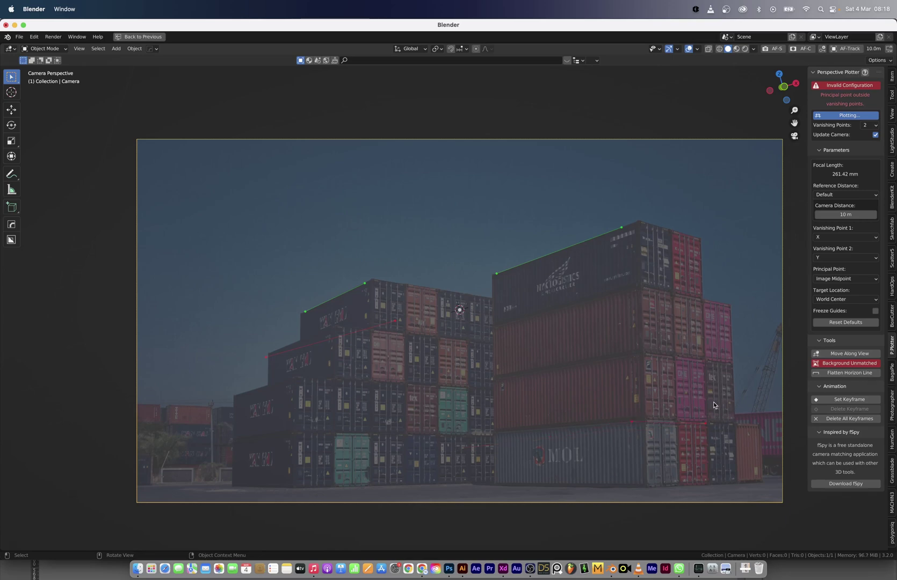
left_click_drag(631, 422, 664, 418)
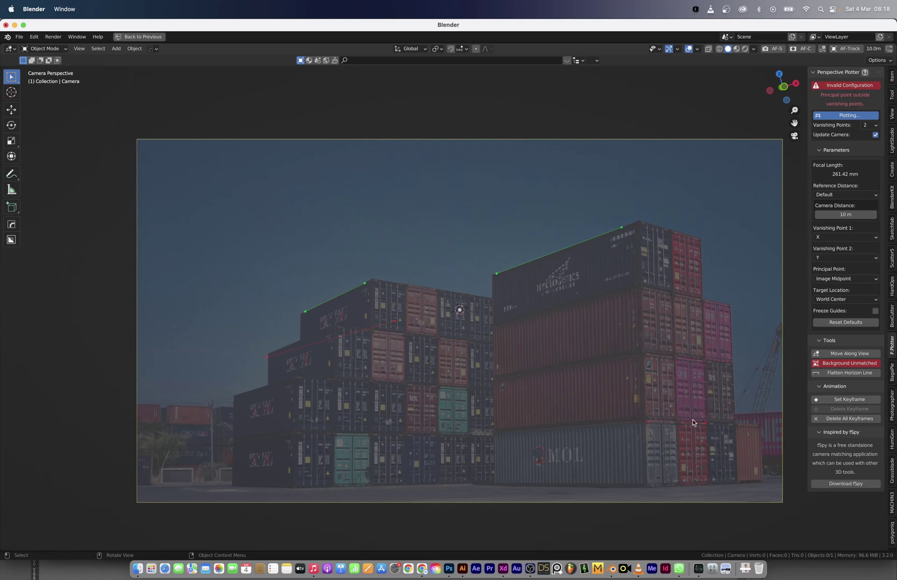
scroll(692, 419, "up", 4)
middle_click_drag(589, 400, 330, 287, "shift")
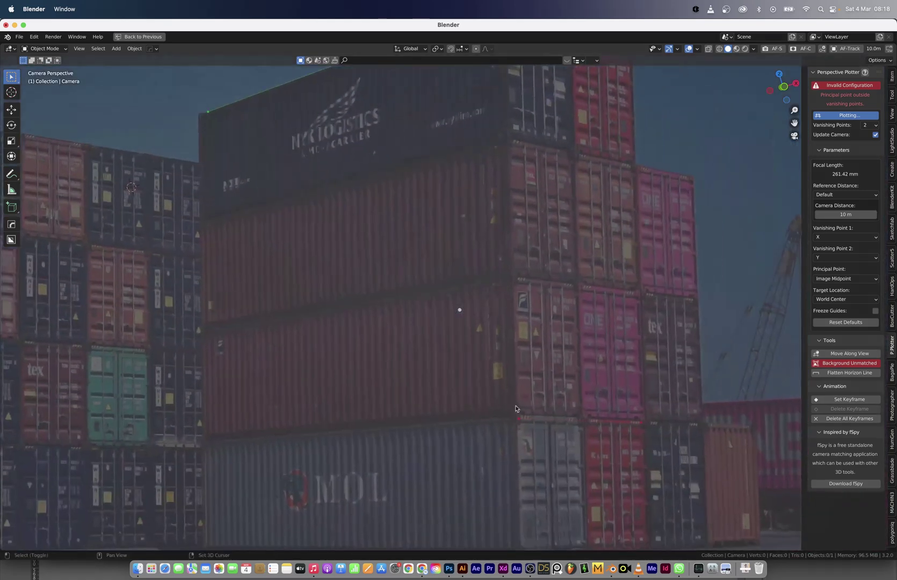
middle_click_drag(622, 411, 493, 337, "shift")
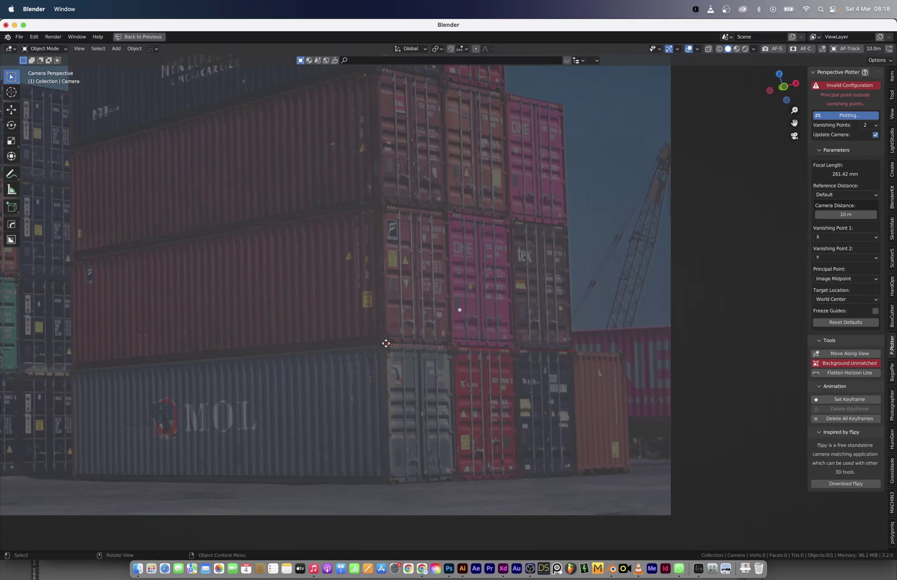
scroll(386, 343, "down", 5)
middle_click_drag(278, 345, 414, 350, "shift")
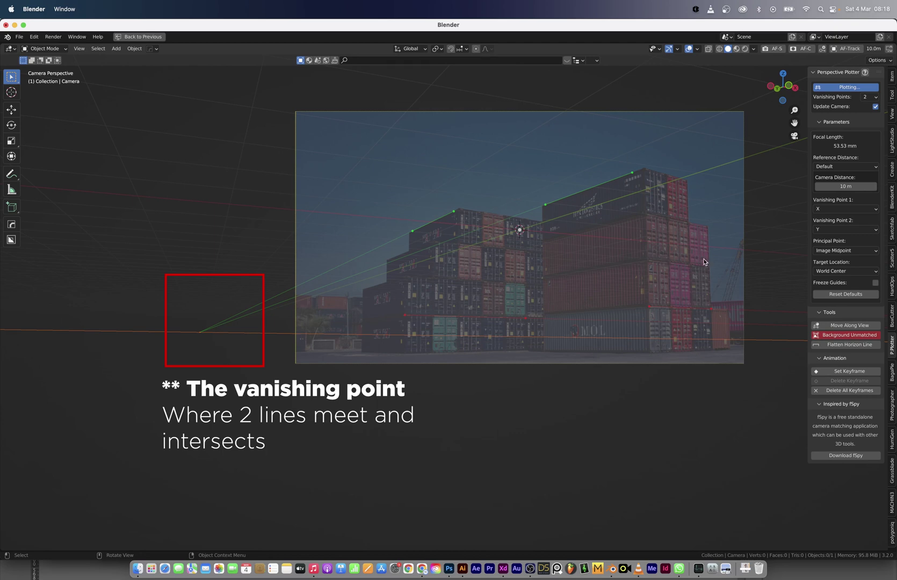
Try matching the camera frame to the background image and undo the match
left_click(838, 335)
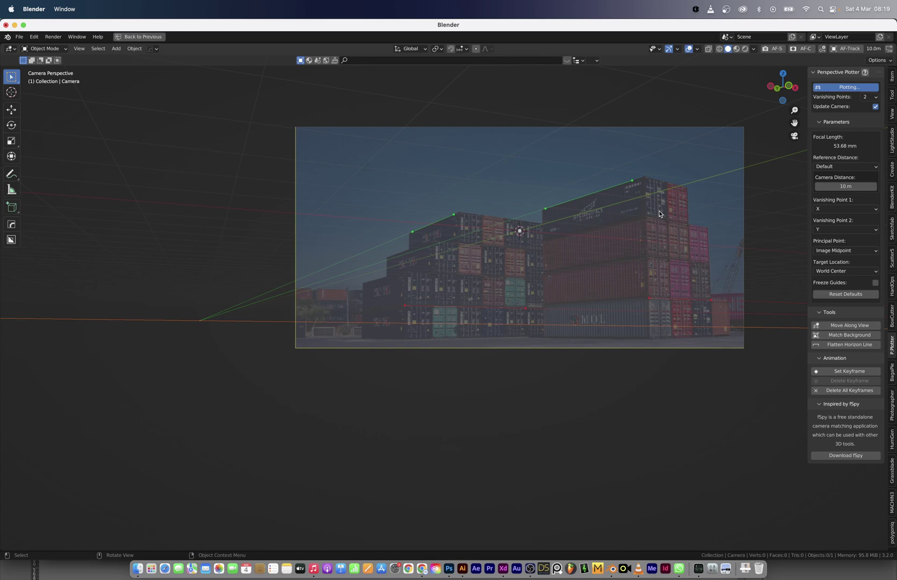
key("super+z")
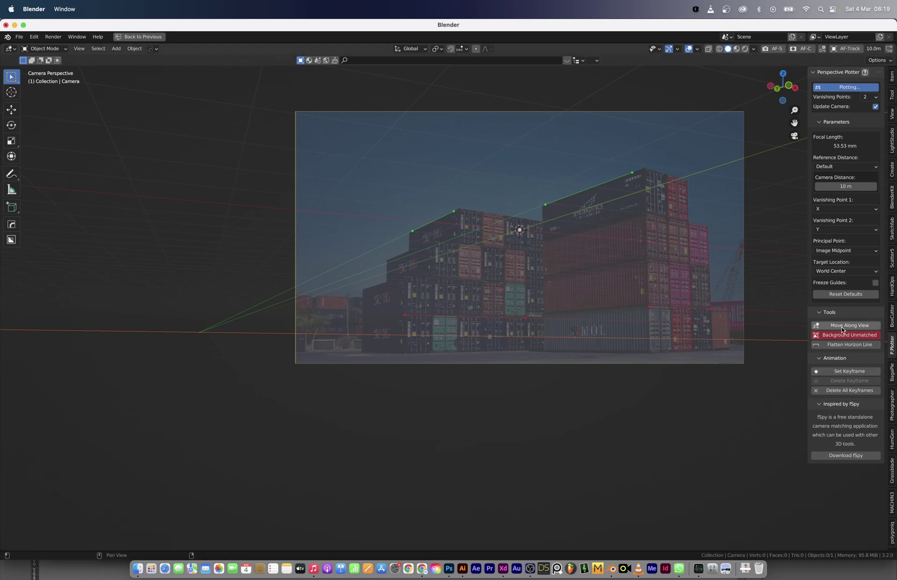
Leave the camera view, set the selected camera as active, and restore the multi-editor layout
middle_click_drag(333, 351, 486, 250)
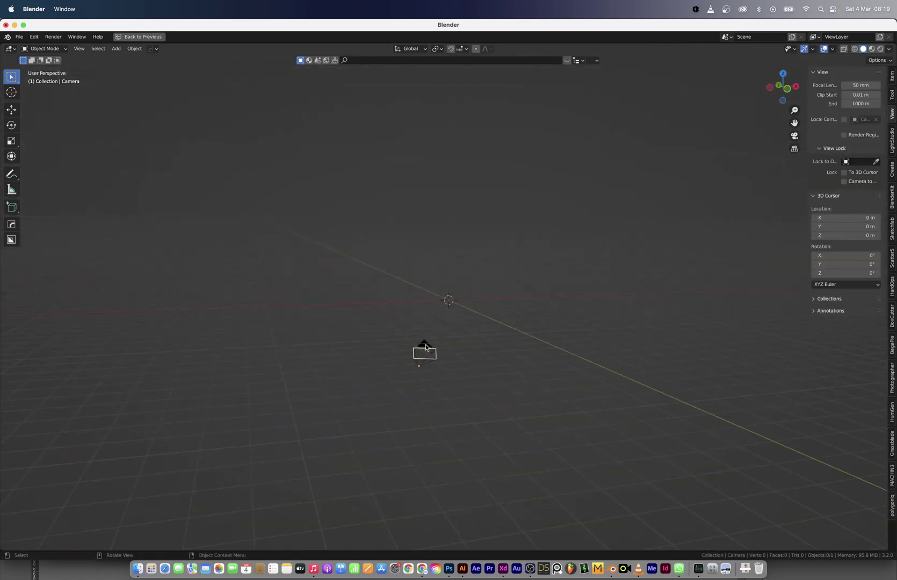
left_click(426, 345)
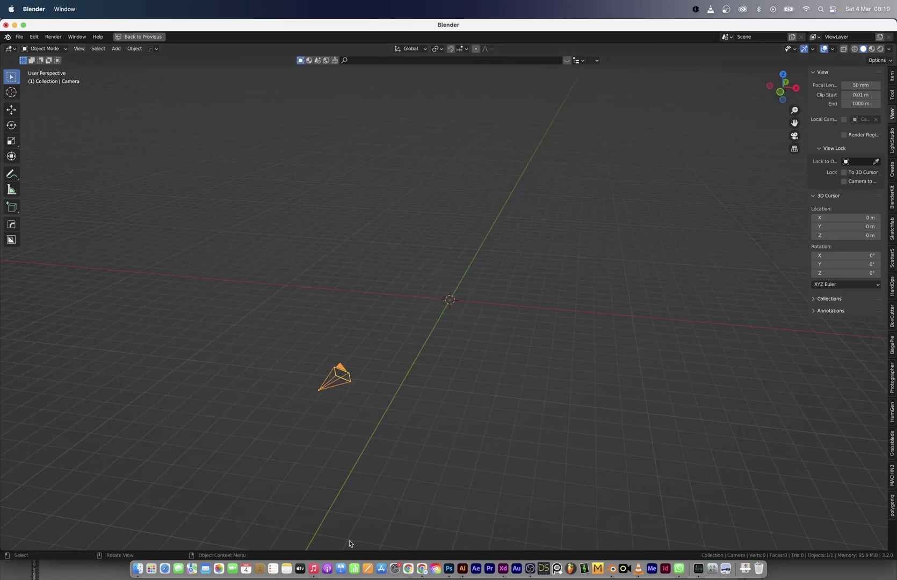
right_click(324, 382)
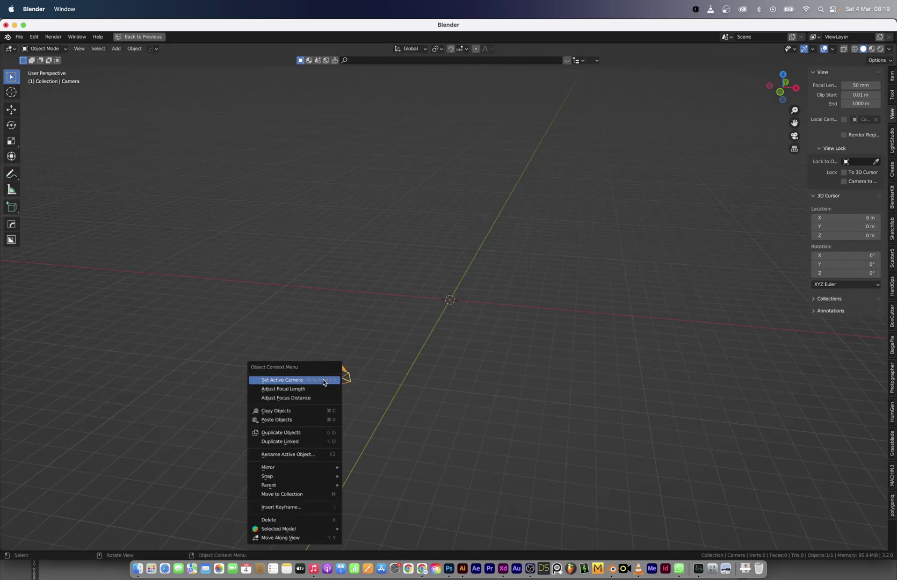
left_click(323, 380)
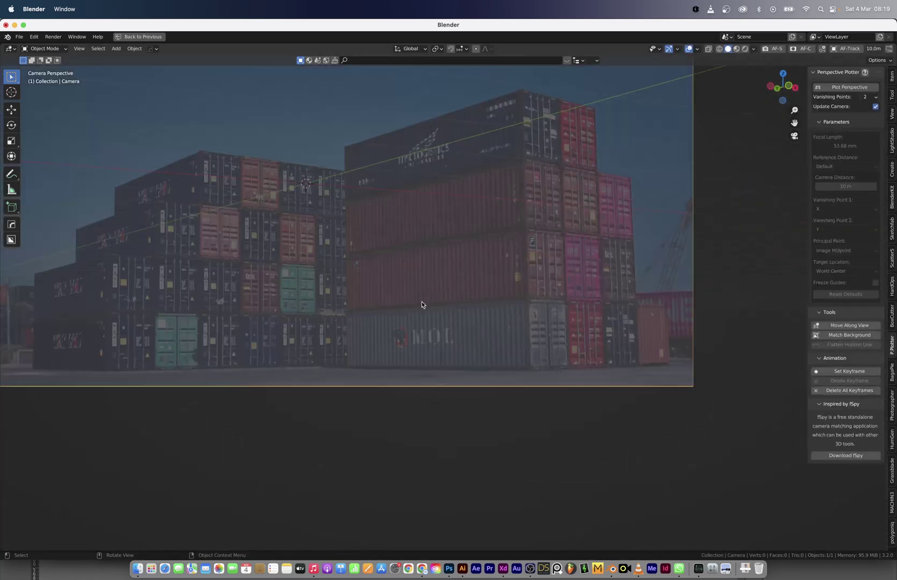
left_click(420, 302)
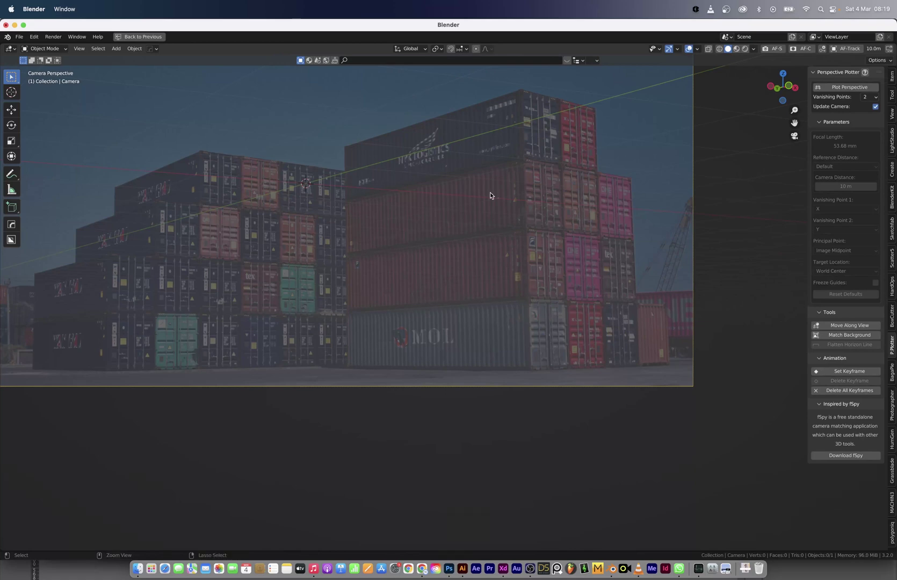
key("ctrl+space")
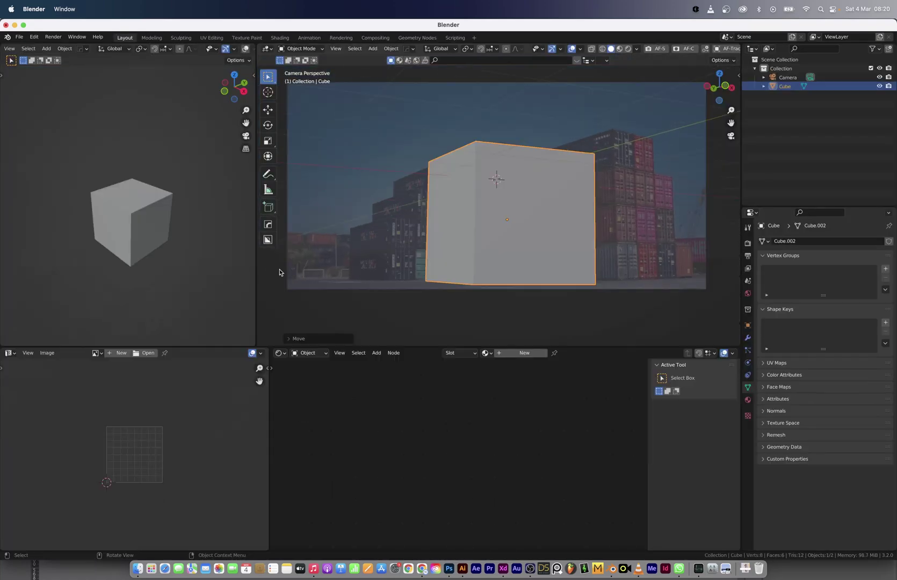
Scale the cube into a long box over the right stack's bottom container, extending it along the Y axis
key("s")
left_click(510, 261)
key("g")
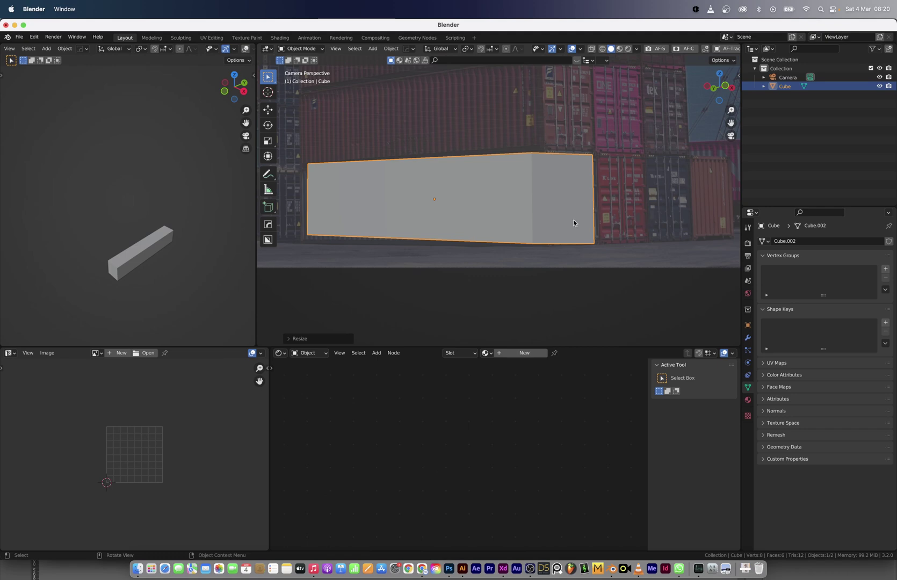
key("s")
key("y")
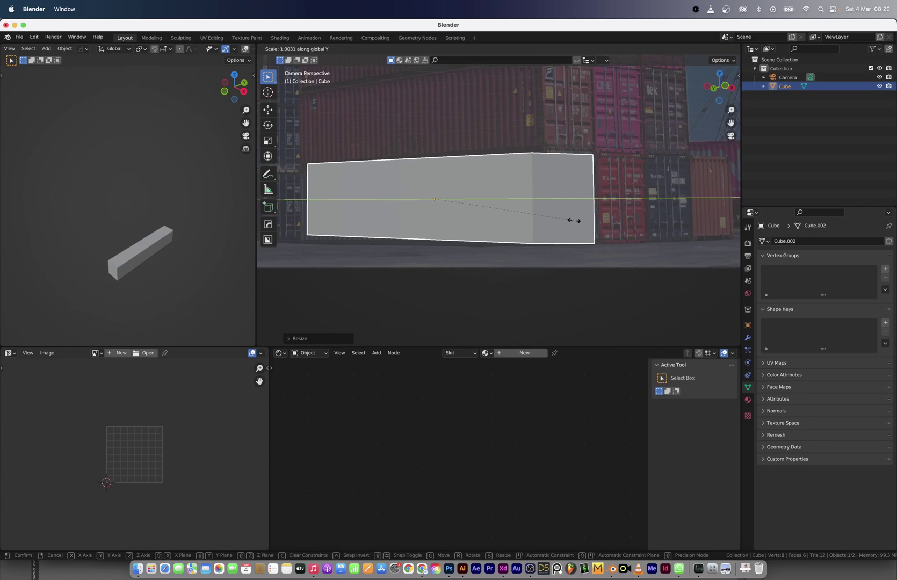
left_click(581, 225)
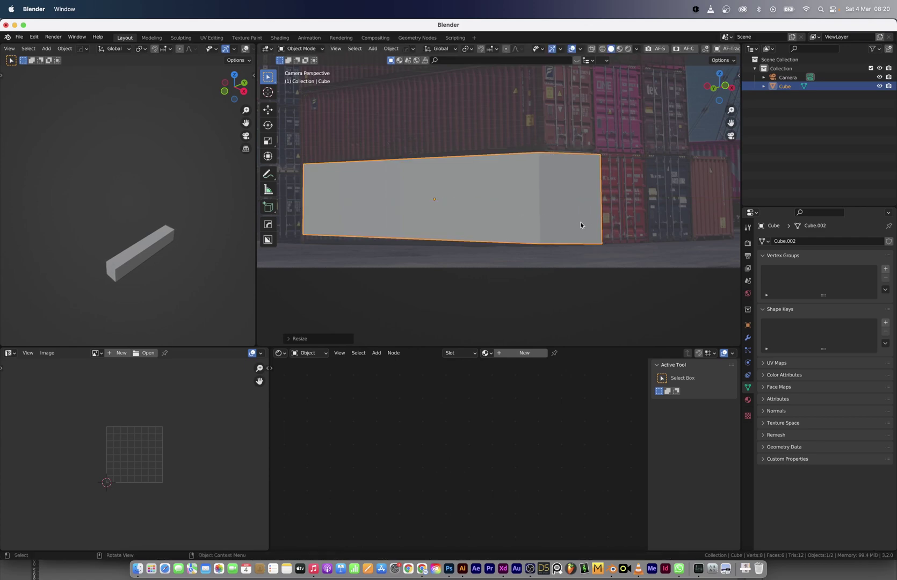
Move the box along the Y axis and fine-tune its position to line up with the bottom container's near corner
key("g")
key("y")
left_click(574, 224)
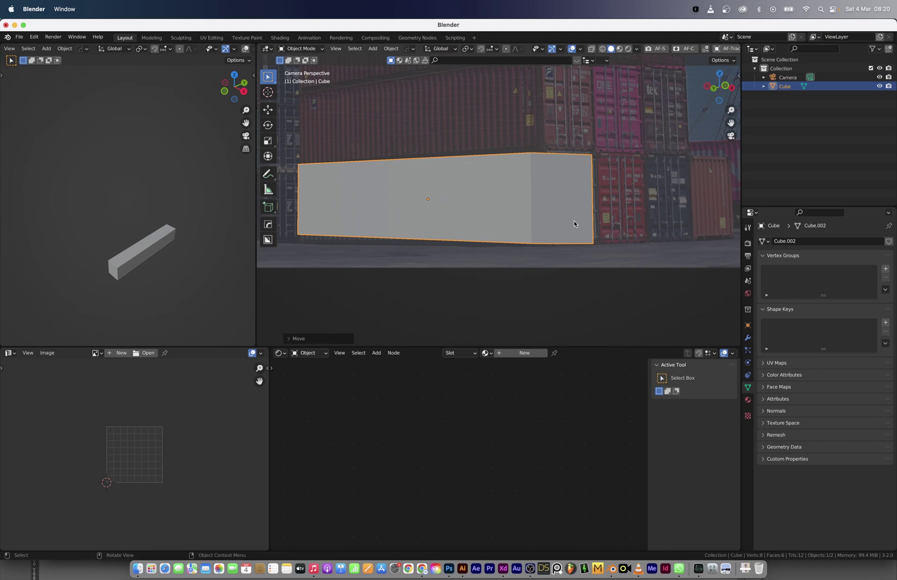
key("g")
key("z")
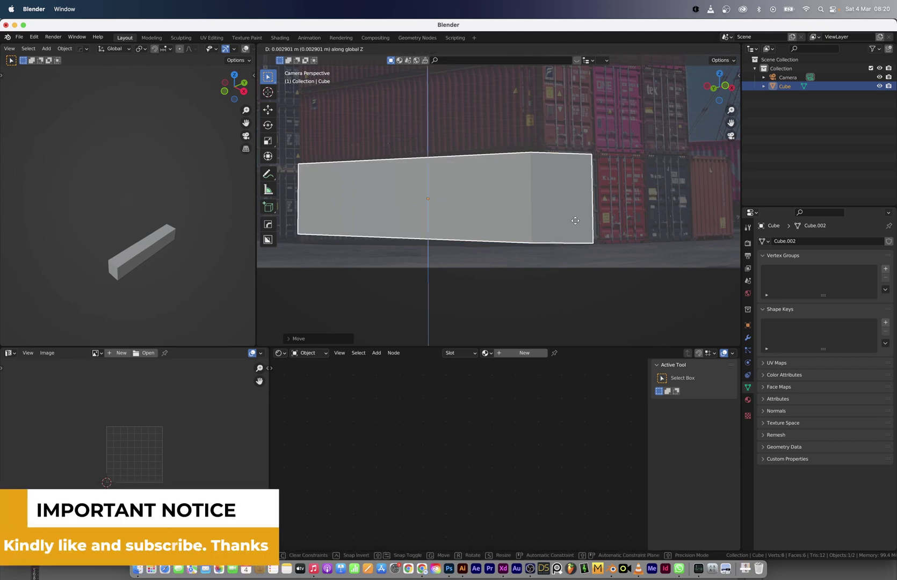
key("x")
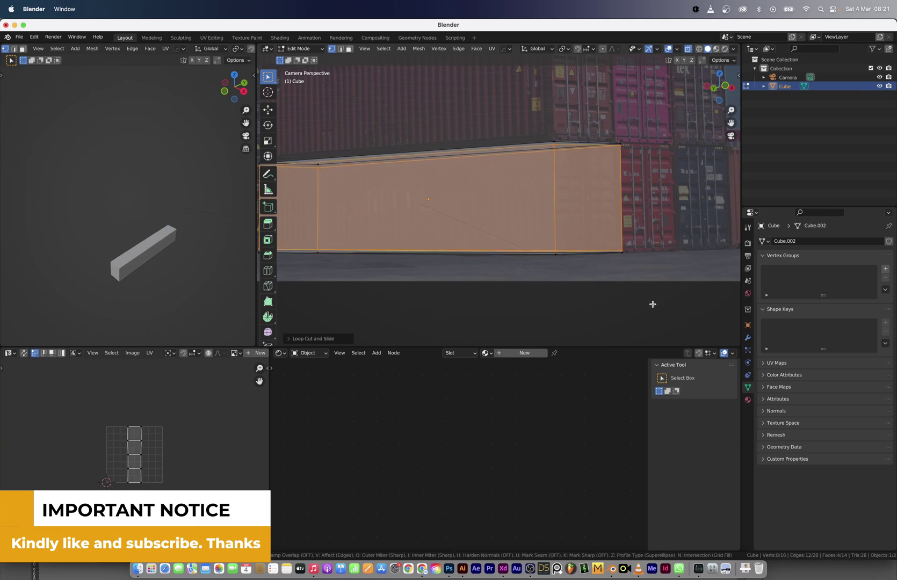
Bevel the box's horizontal loop cut and extrude the thin top and bottom rim faces along their normals
left_click(644, 295)
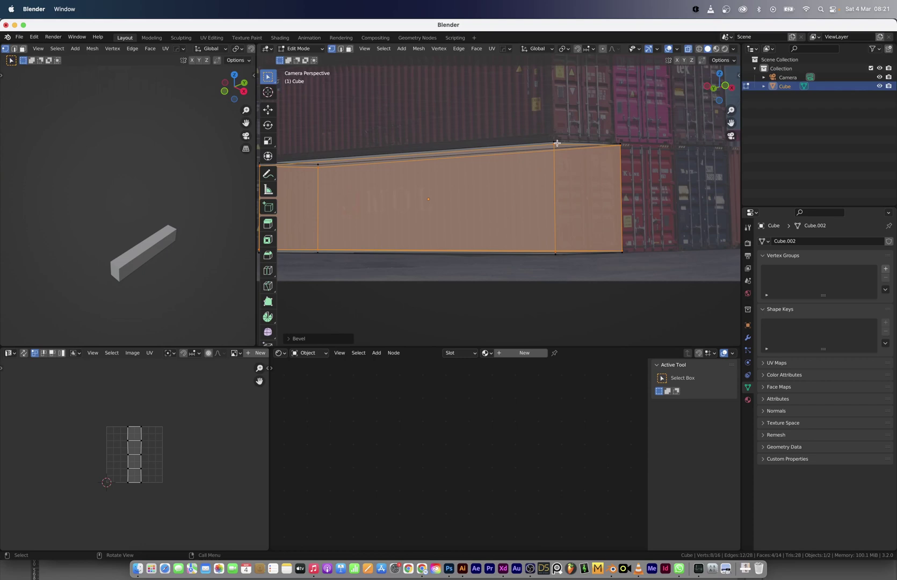
key("3")
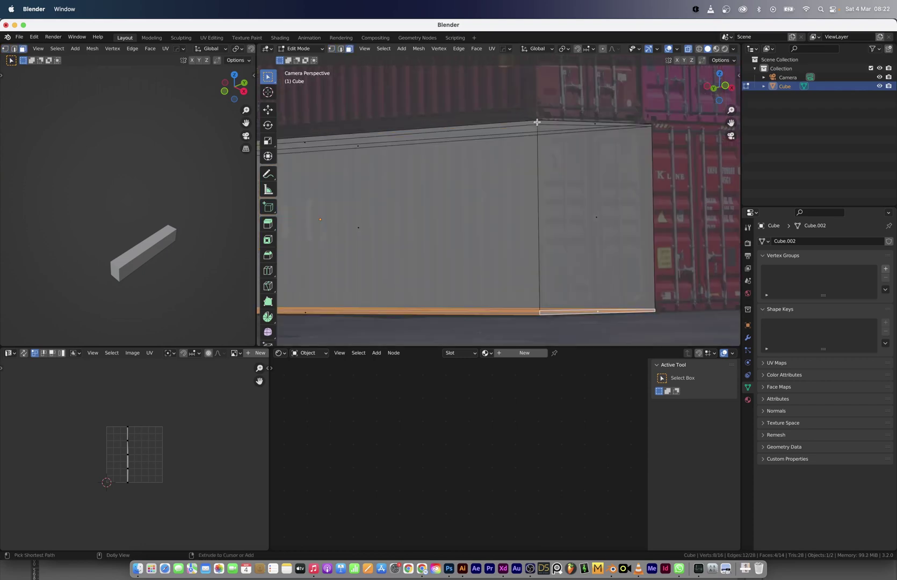
left_click(537, 123, "ctrl")
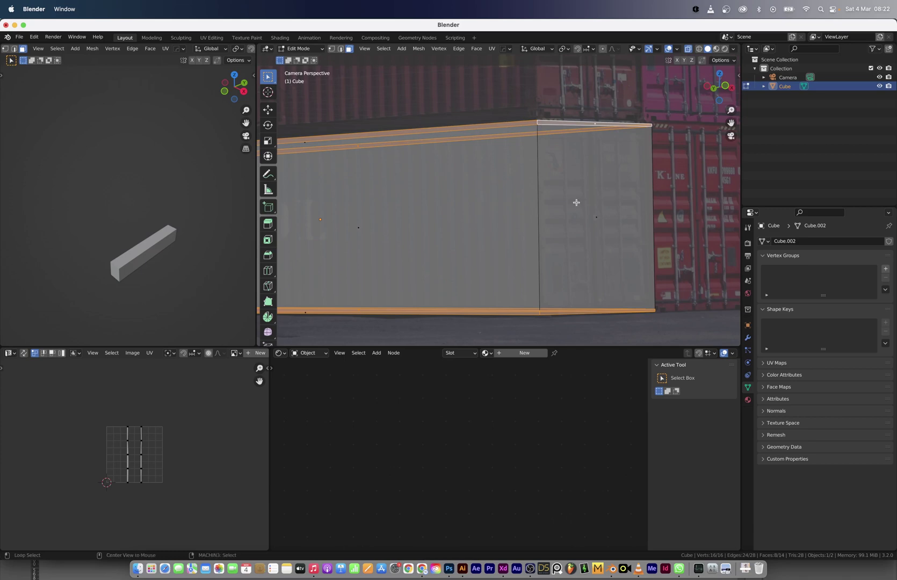
key("alt+e")
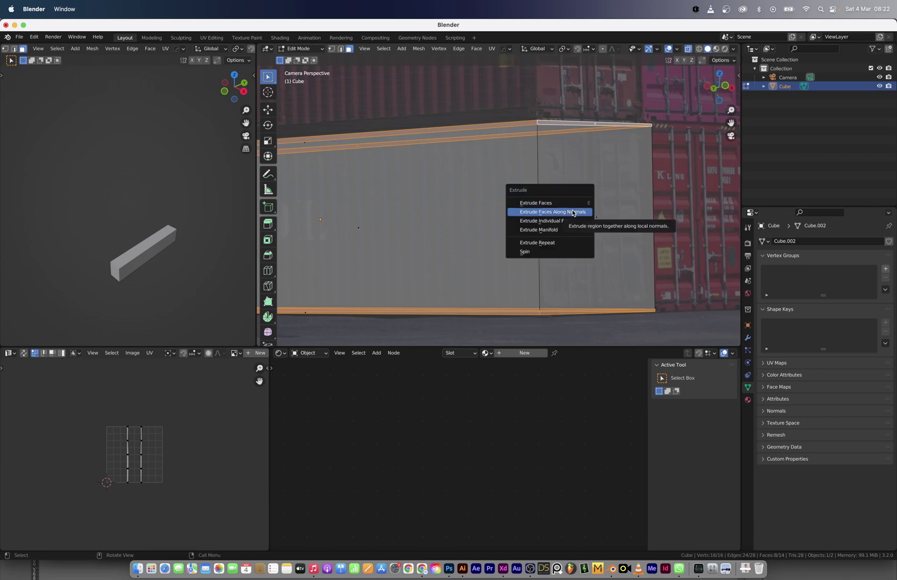
left_click(573, 212)
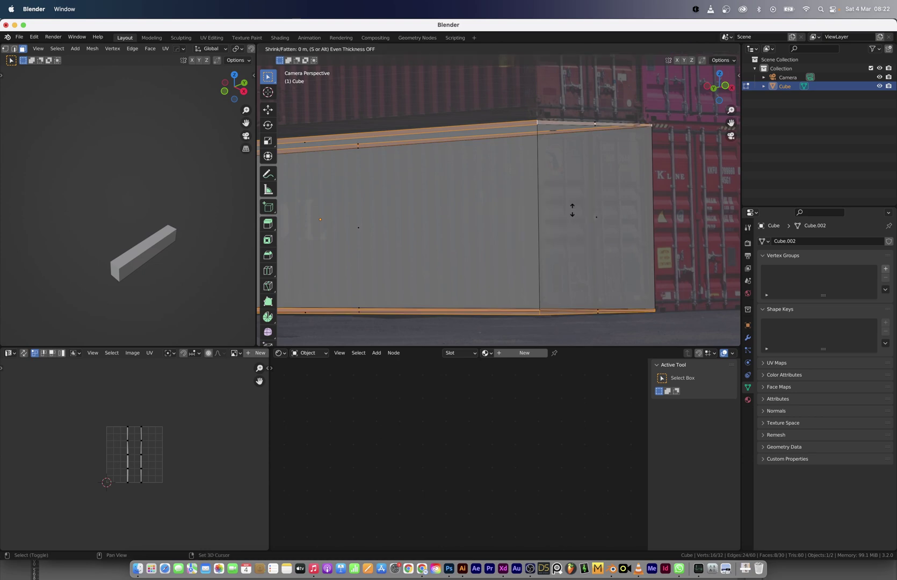
left_click(578, 191)
key("Tab")
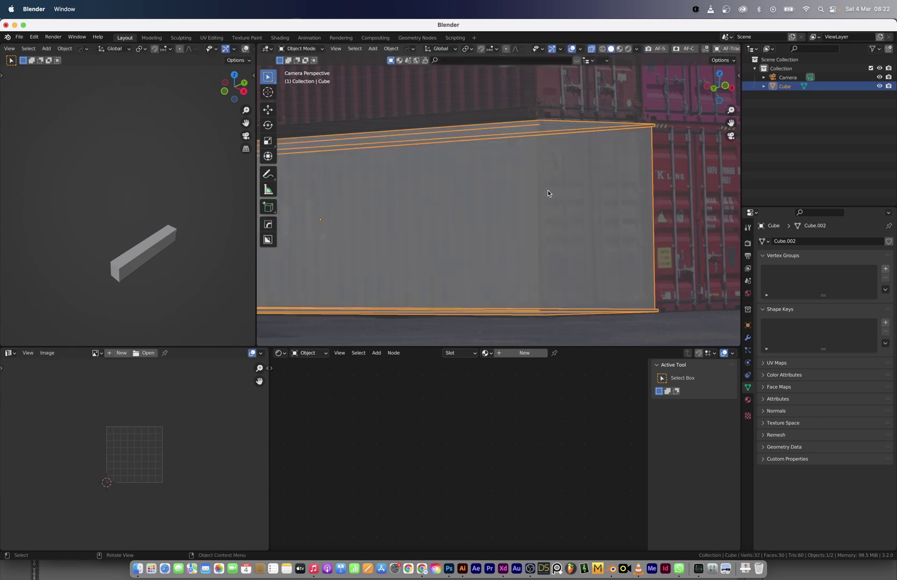
Add 43 evenly spaced vertical loop cuts along the container box without sliding them and bevel the cuts
scroll(461, 200, "down", 5)
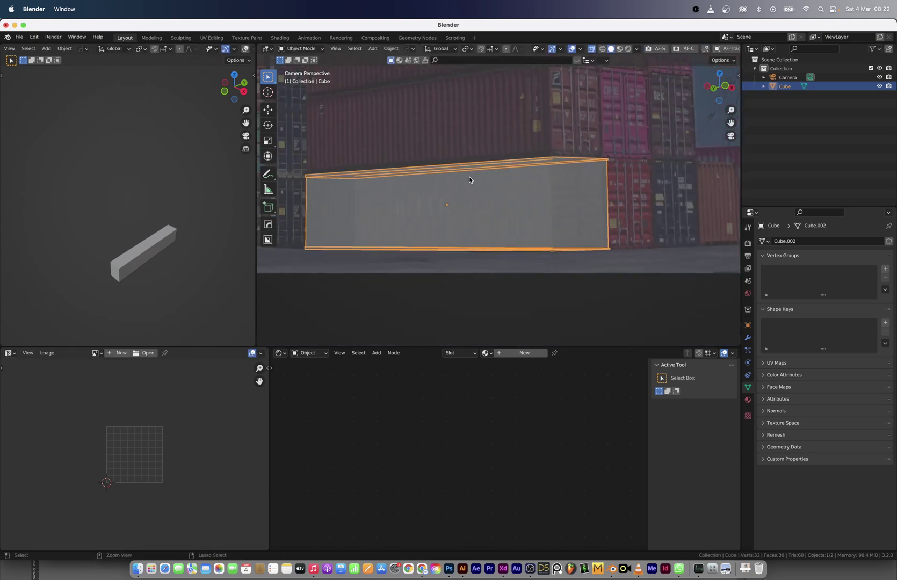
key("Tab")
key("ctrl+r")
scroll(465, 174, "up", 5)
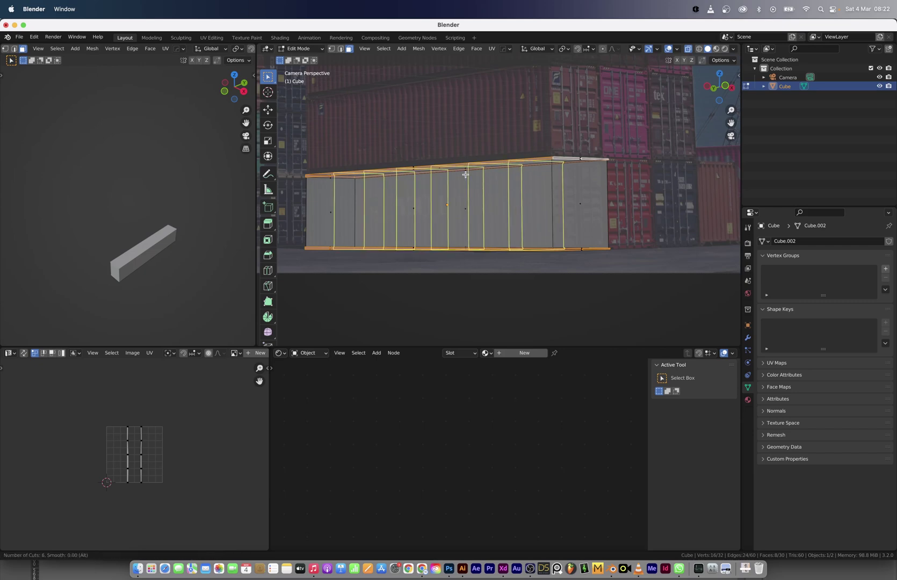
scroll(465, 175, "up", 20)
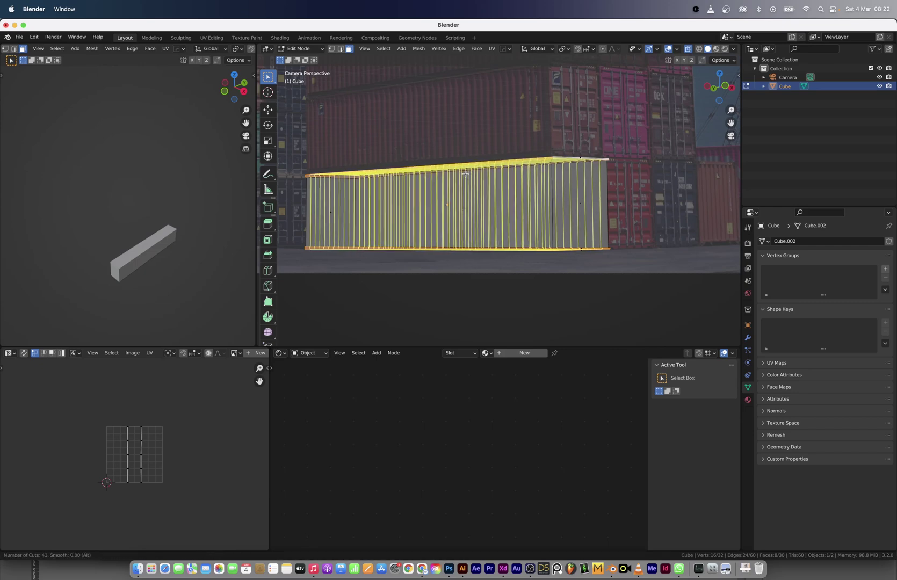
scroll(465, 175, "up", 2)
left_click(465, 174)
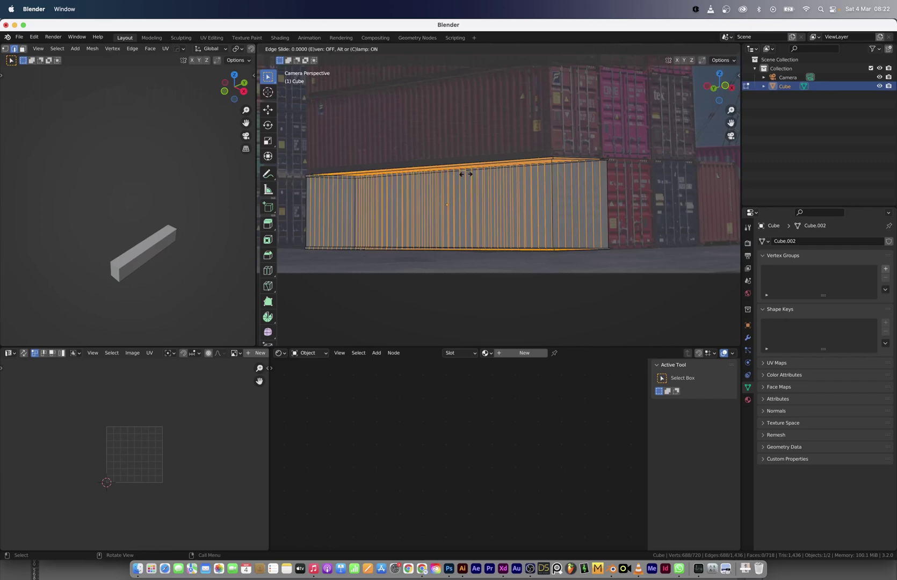
right_click(481, 181)
scroll(533, 225, "up", 2)
key("ctrl+b")
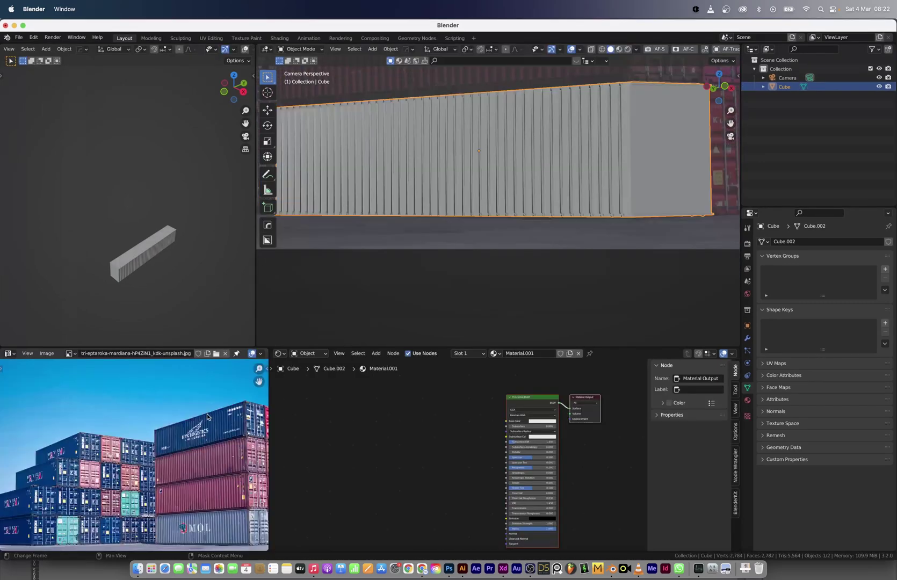
Add the container photo as an image texture, connect its Color to the shader's Base Color, and show Material Preview shading
scroll(124, 456, "down", 2)
scroll(123, 456, "up", 4)
left_click(8, 353)
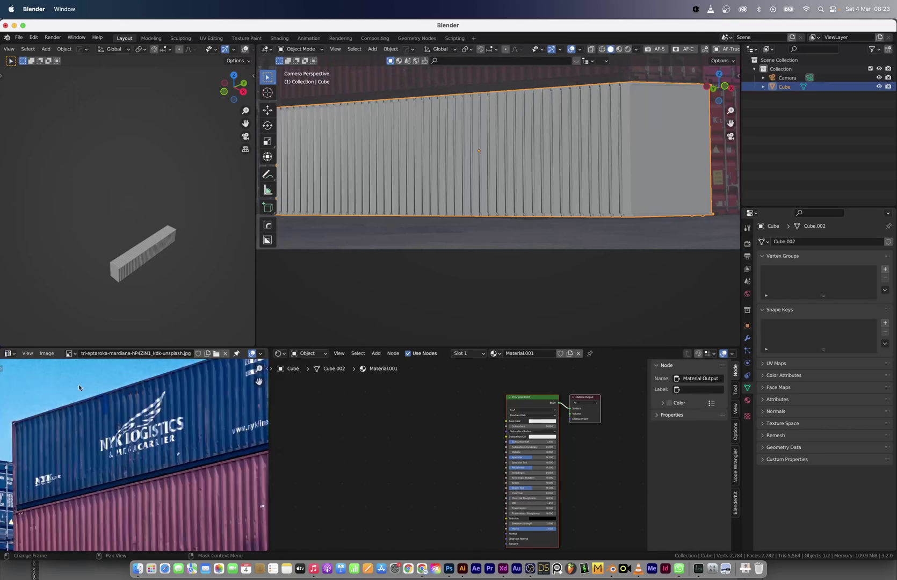
left_click_drag(69, 353, 314, 423)
left_click_drag(367, 431, 506, 421)
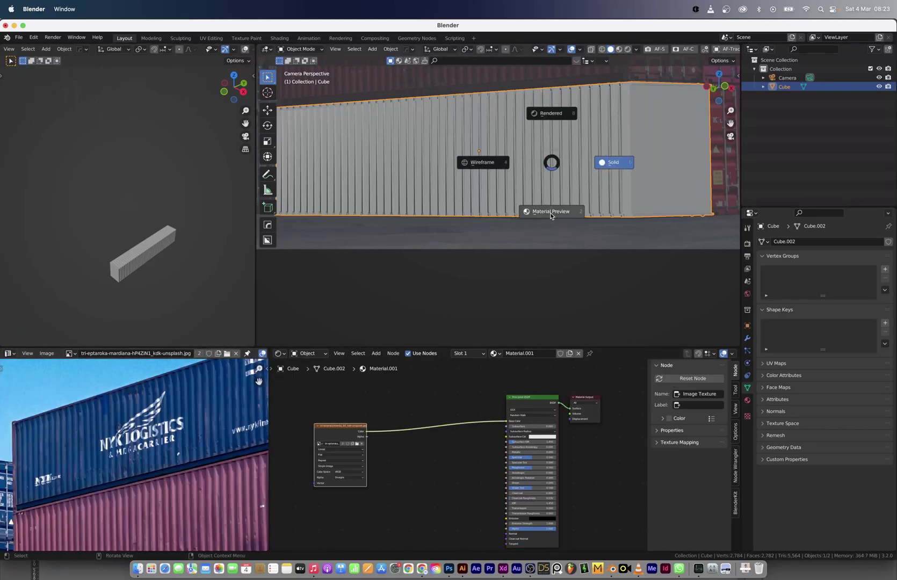
left_click(550, 213)
Unwrap the container mesh from the camera view with Project from View to map the photo onto it
scroll(548, 193, "down", 2)
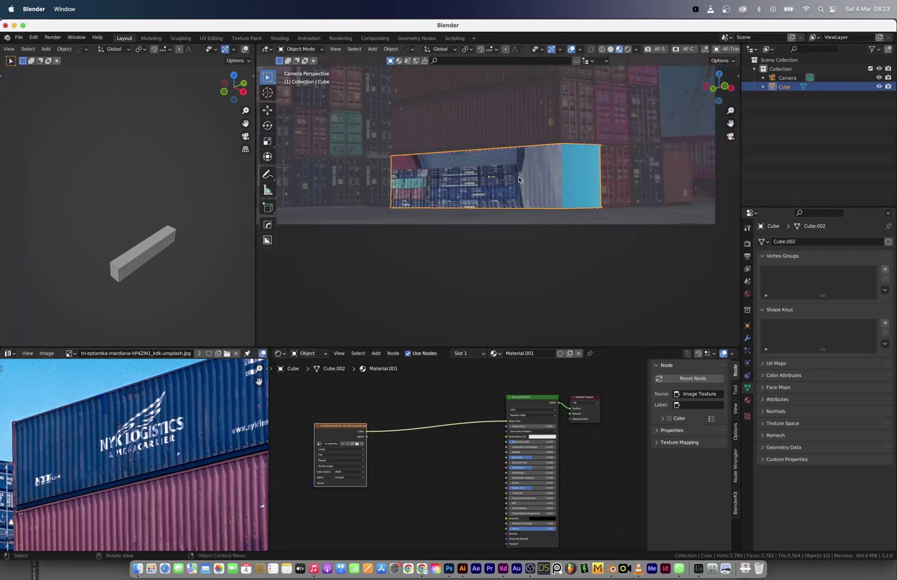
scroll(518, 176, "up", 3)
key("Tab")
key("u")
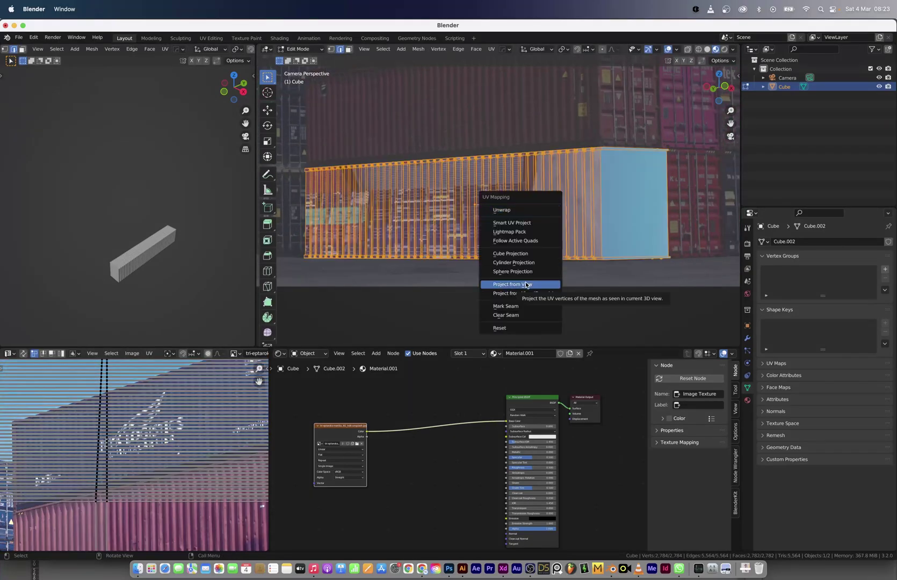
left_click(526, 285)
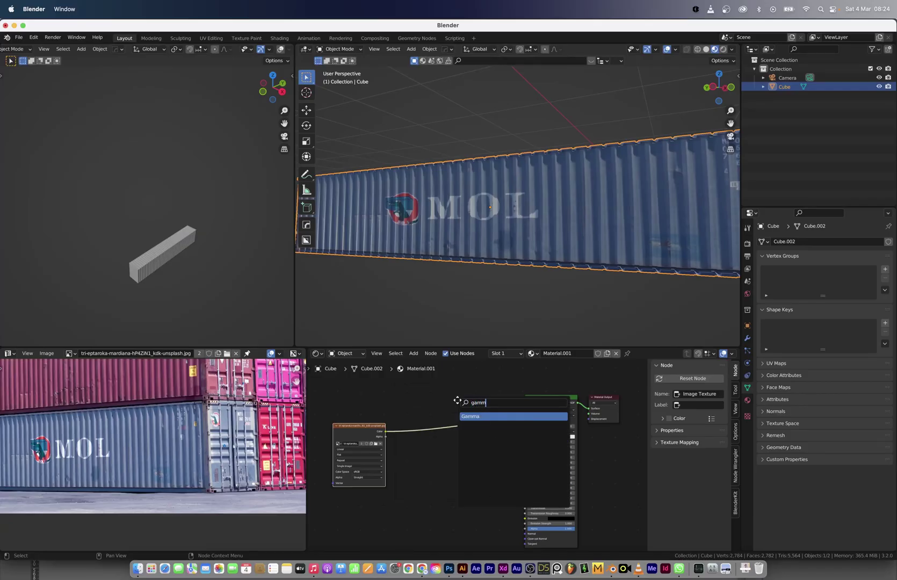
Insert a Gamma node between the image texture and the Base Color input and set Gamma to 1.500
key("Return")
left_click(440, 411)
scroll(439, 407, "up", 3)
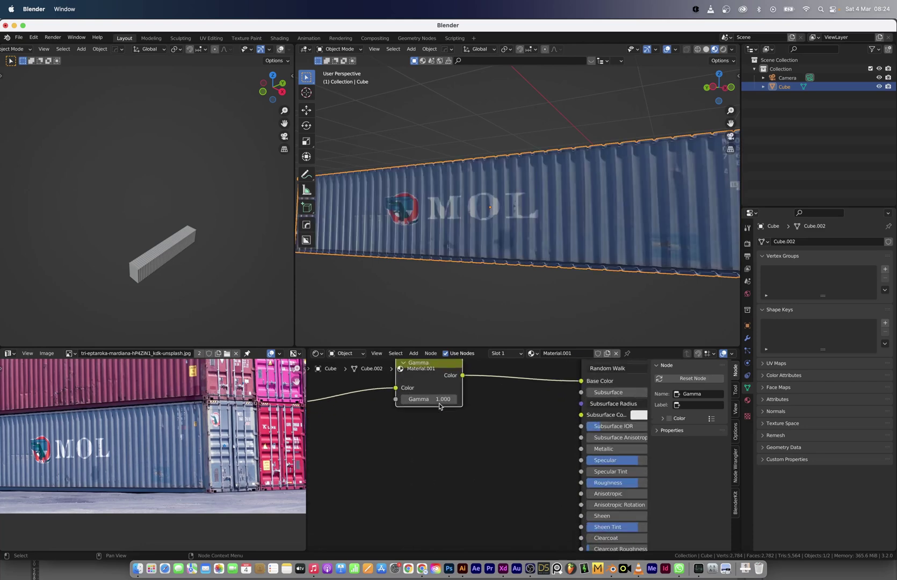
scroll(435, 405, "up", 1)
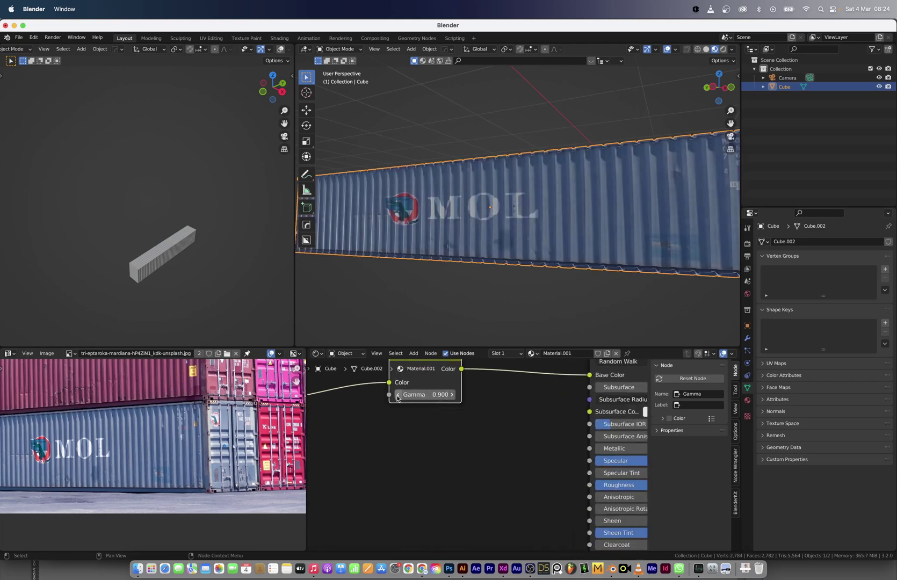
left_click(453, 394)
left_click(453, 394)
left_click(453, 393)
left_click(452, 393)
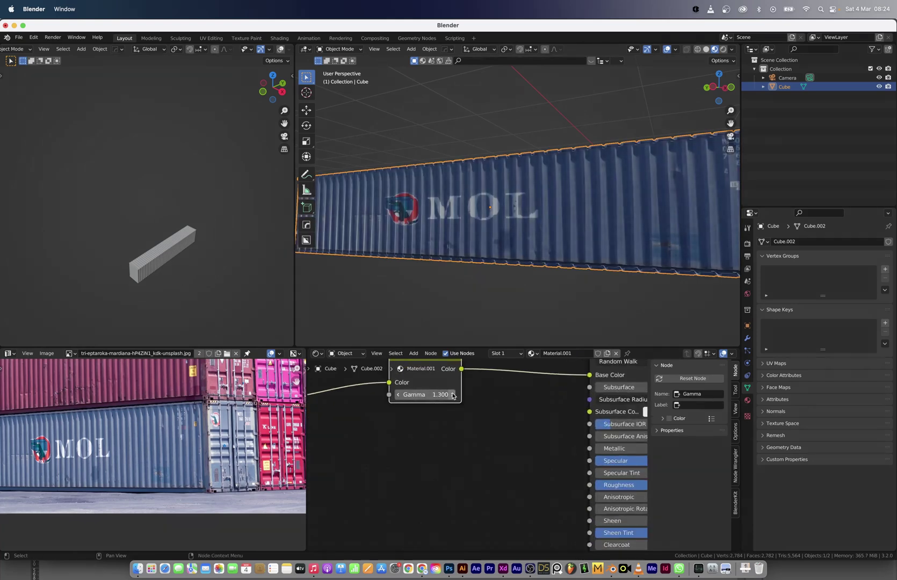
left_click(452, 394)
left_click(452, 395)
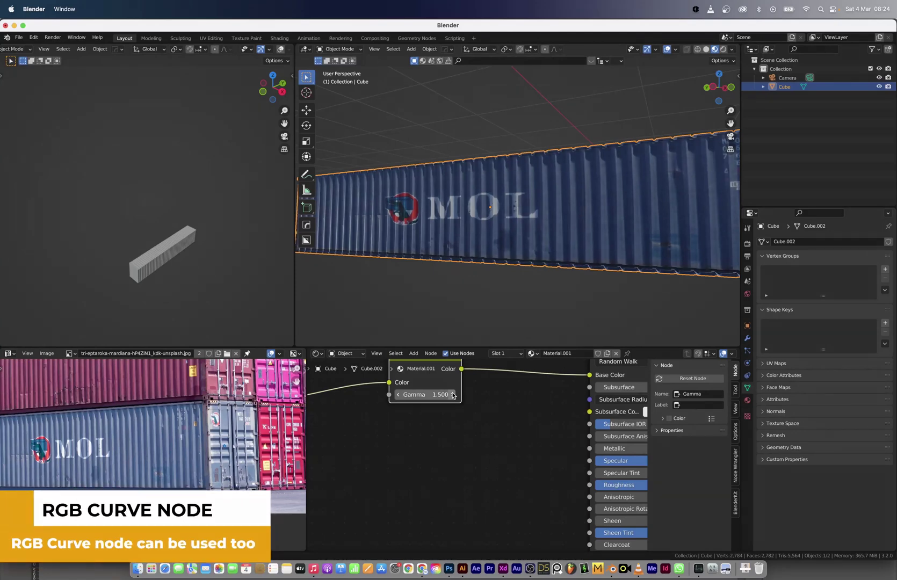
Select the scene camera and return to its view of the container photo
scroll(563, 198, "down", 3)
middle_click_drag(560, 231, 576, 214)
scroll(537, 219, "down", 10)
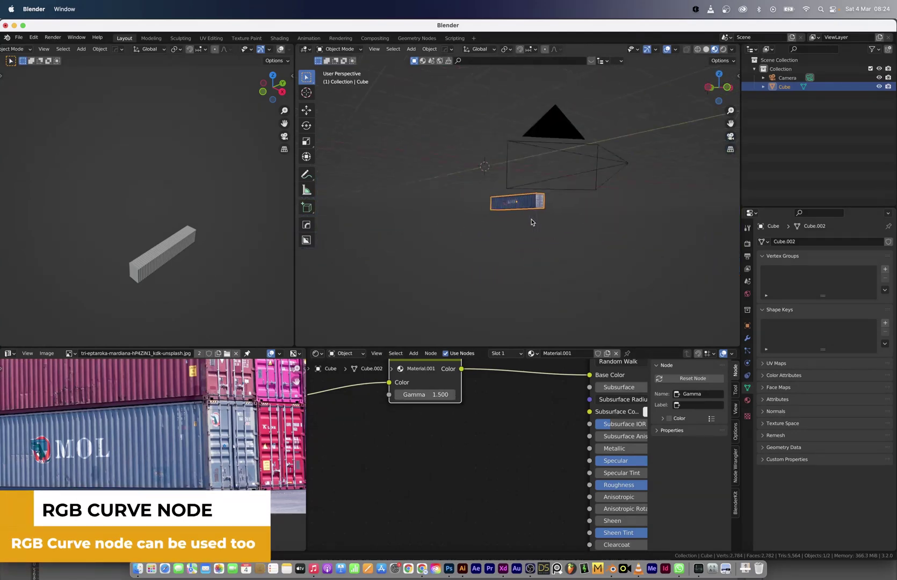
right_click(540, 174)
left_click(540, 172)
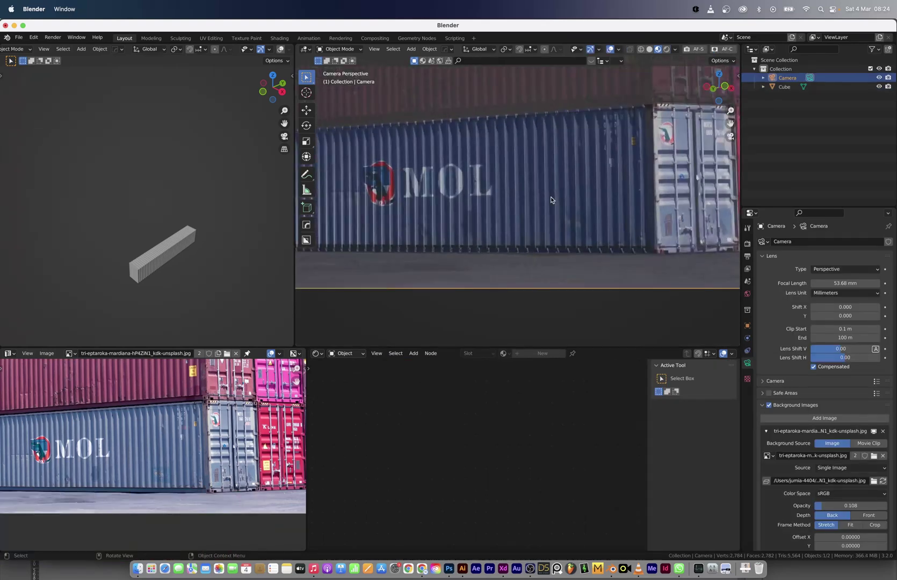
Duplicate the textured container mesh upward to form a stack of four over the photo's right stack
left_click(551, 215)
key("Tab")
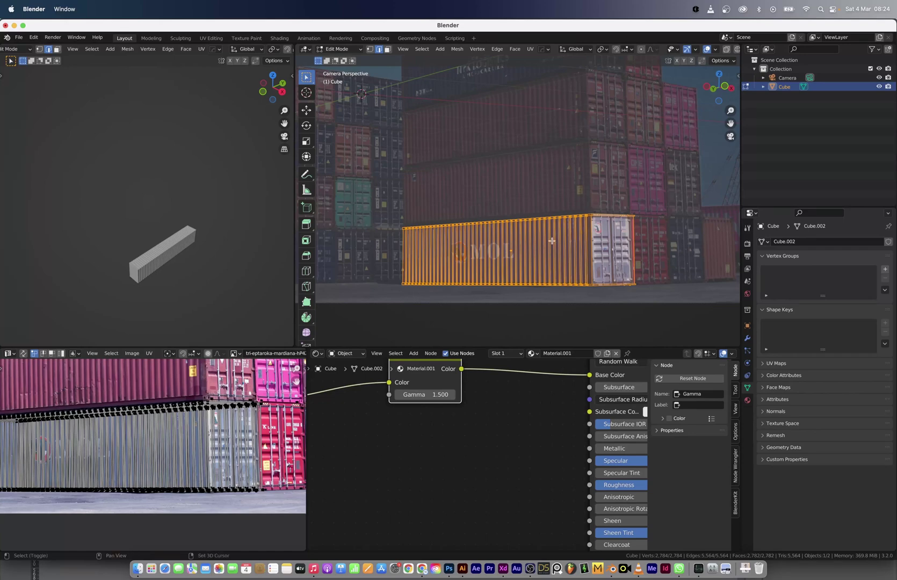
key("shift+d")
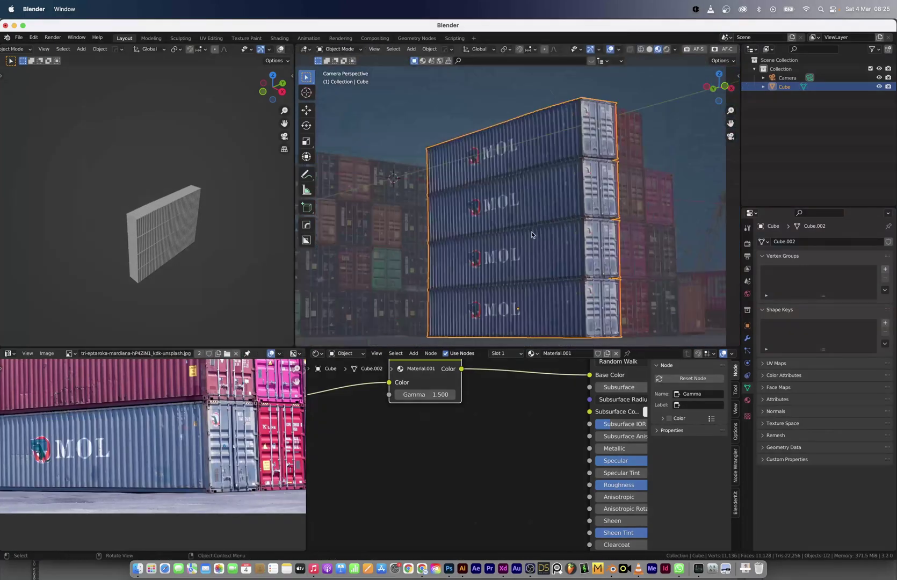
Project the UVs of the whole container stack from the camera view and leave Edit Mode
key("a")
key("u")
left_click(530, 232)
key("Tab")
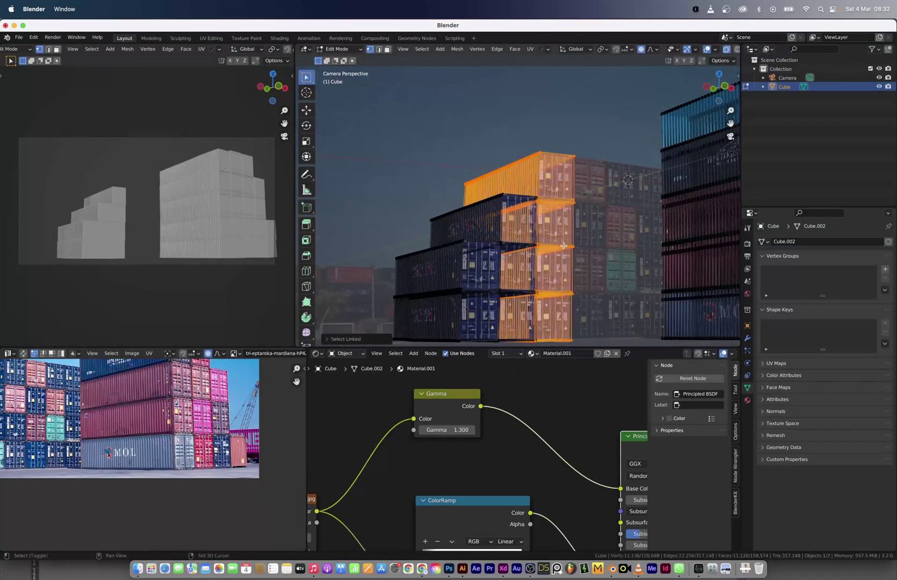
Duplicate the selected column of containers along the X axis to extend the left stacks
key("shift+d")
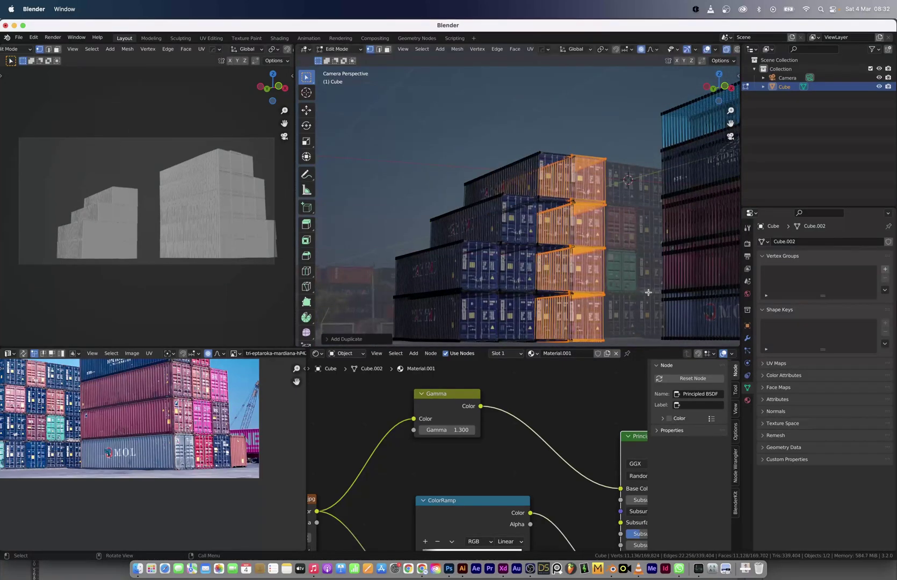
key("x")
left_click(700, 308)
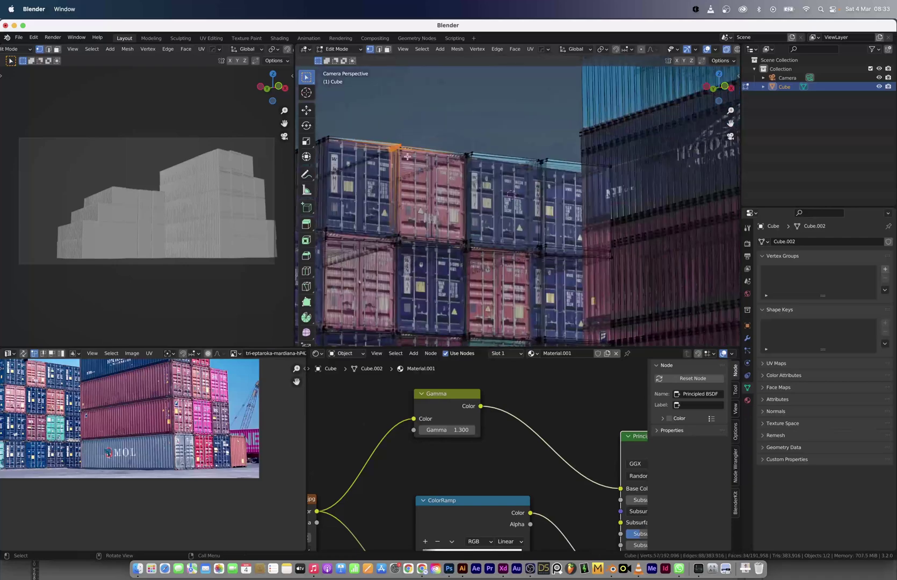
Adjust the left stacks' top corner against the photo and move the whole left container block along the global Y axis
key("g")
left_click(554, 157)
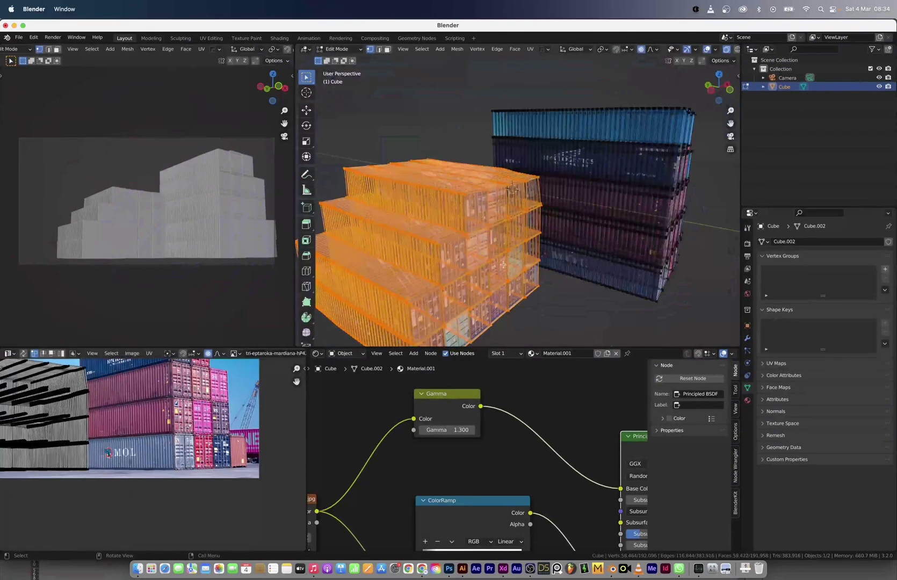
key("g")
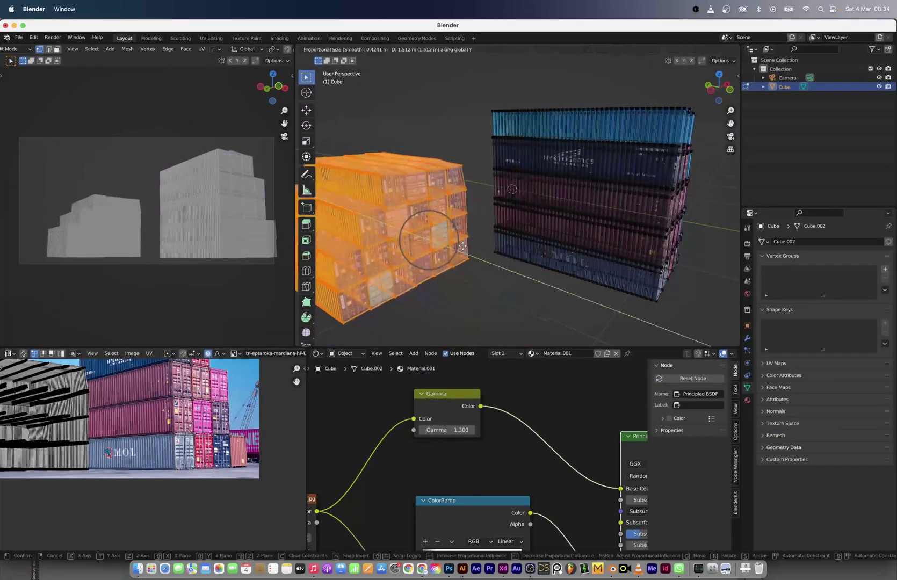
left_click(451, 242)
middle_click_drag(451, 241, 509, 190)
key("KP_7")
key("g")
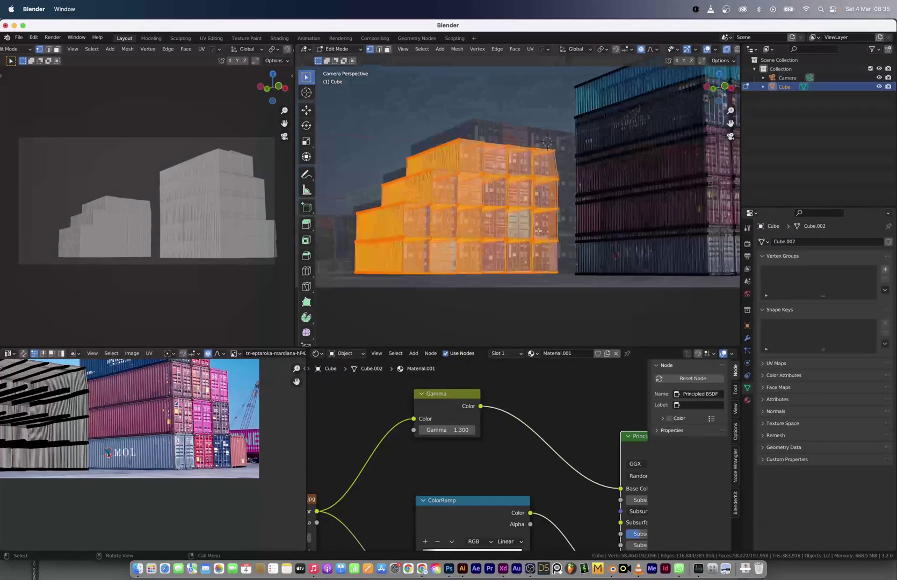
key("g")
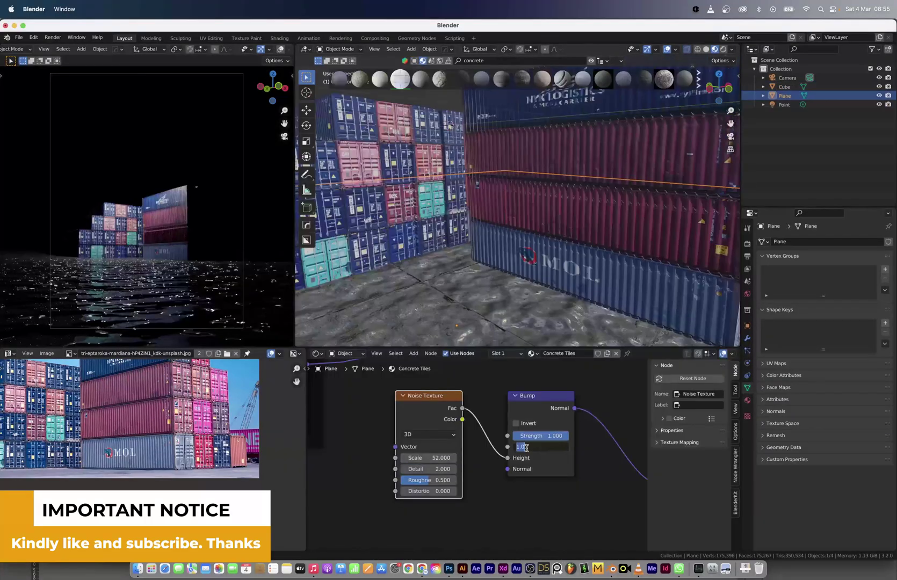
Set the distance of the Bump node driven by the Noise Texture in the ground plane's Concrete Tiles material
key("Return")
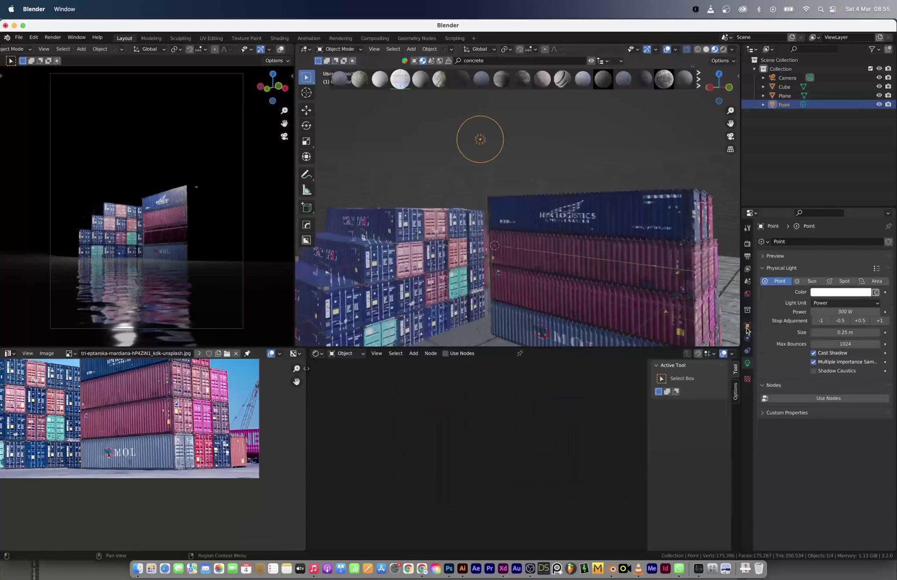
Move the point light above the container stacks, to about X -0.11 m, Y -0.22 m and Z 1.86 m
left_click(747, 325)
scroll(816, 376, "down", 5)
middle_click_drag(473, 193, 496, 178)
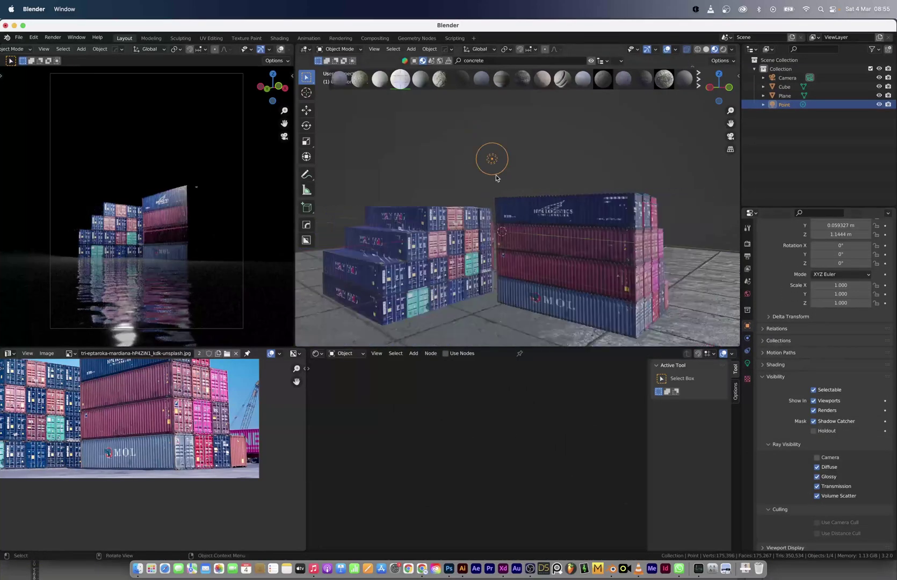
key("Delete")
key("super+z")
key("g")
left_click(561, 115)
middle_click_drag(585, 144, 518, 203)
key("g")
left_click(468, 219)
middle_click_drag(469, 219, 630, 224)
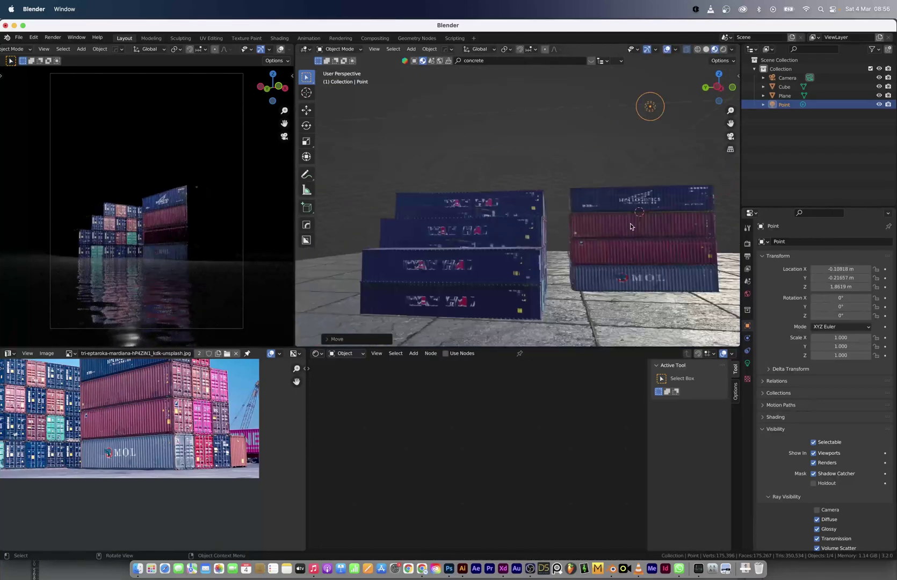
Select the ground plane and mix the two Principled BSDF shaders of its Concrete Tiles material
scroll(630, 226, "down", 4)
left_click(540, 314)
scroll(421, 437, "down", 4)
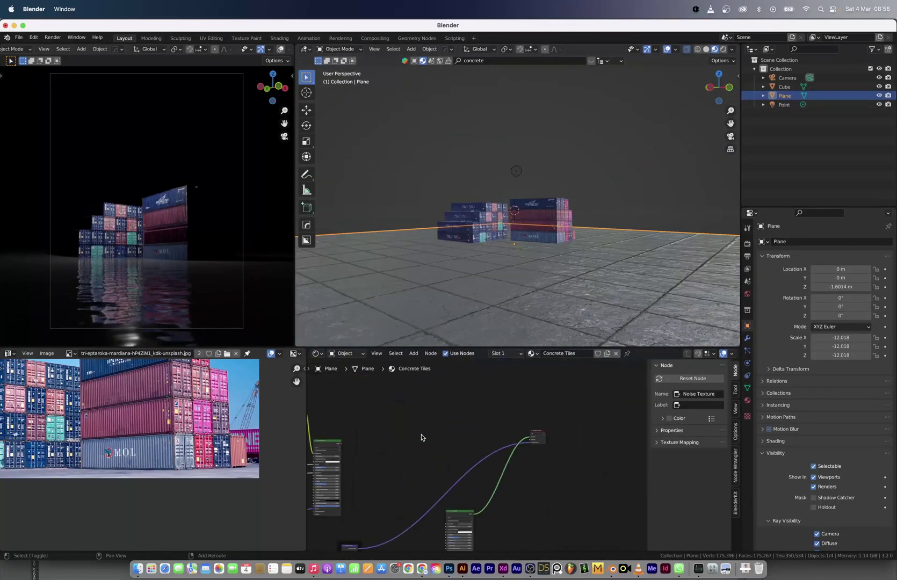
right_click_drag(453, 513, 340, 447, "ctrl+shift")
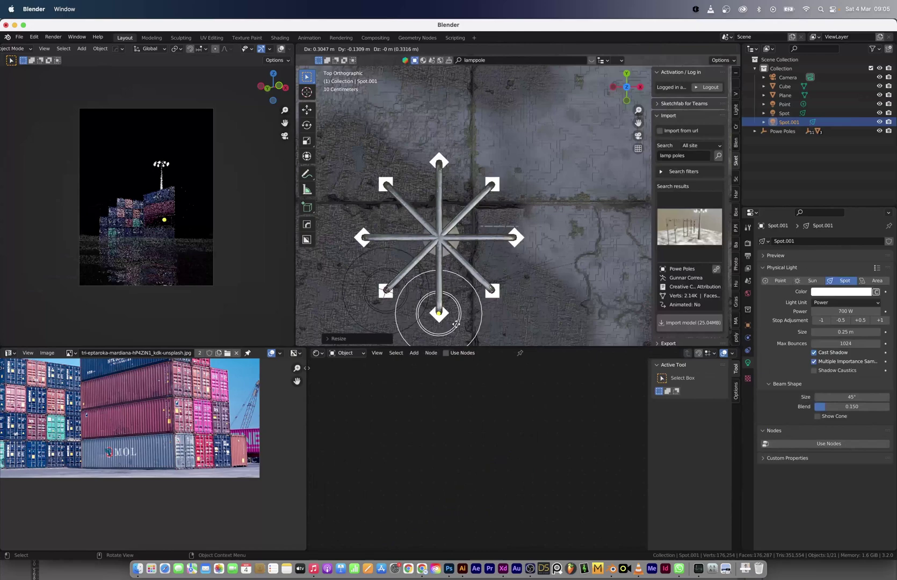
left_click(456, 326)
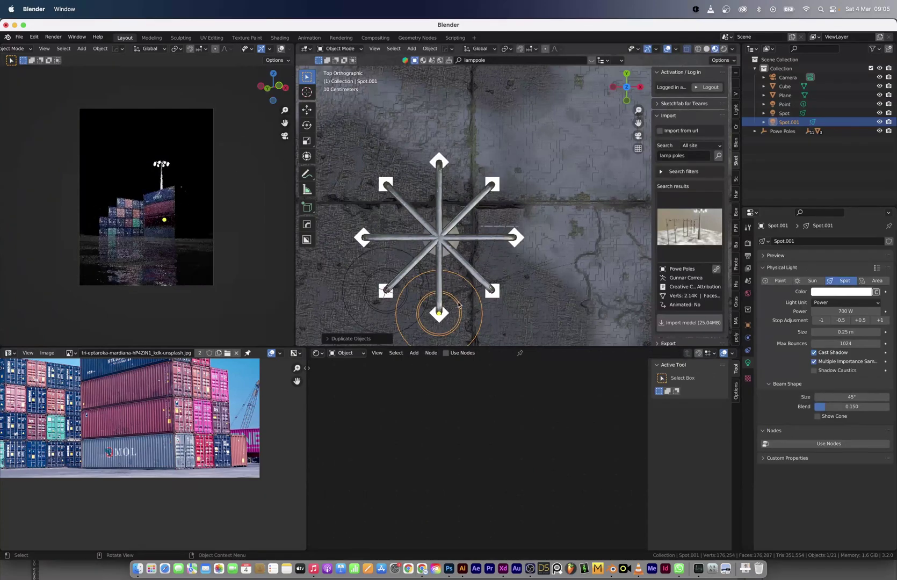
key("x")
left_click(457, 304)
Add a cube mesh at the scene's centre and scale it up to enclose the containers and the lamp pole
middle_click_drag(457, 304, 485, 230)
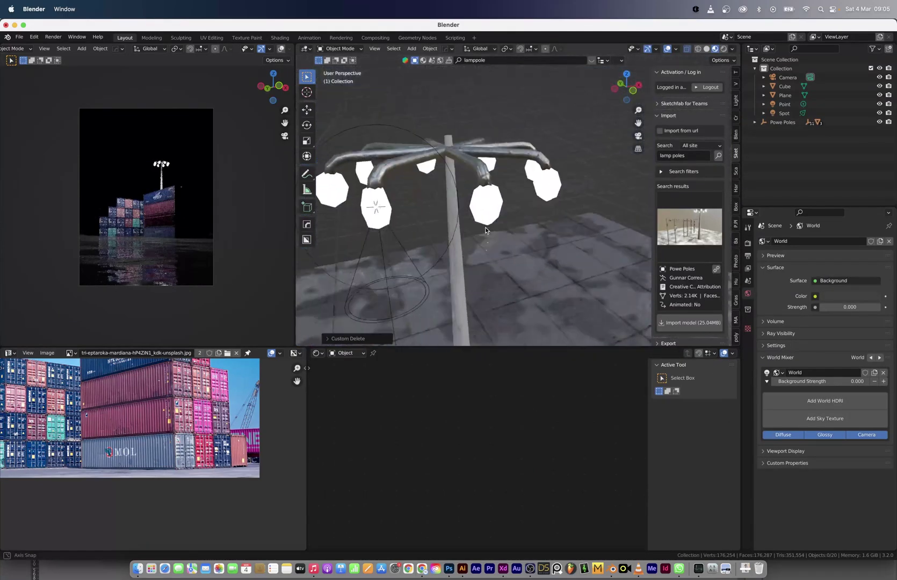
scroll(485, 230, "down", 6)
key("shift+a")
mouse_move(484, 230)
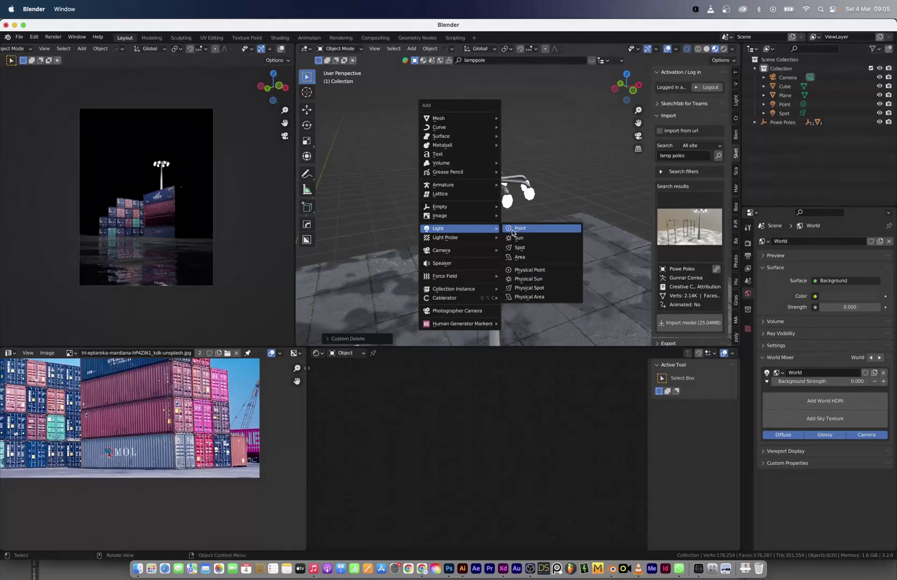
mouse_move(452, 123)
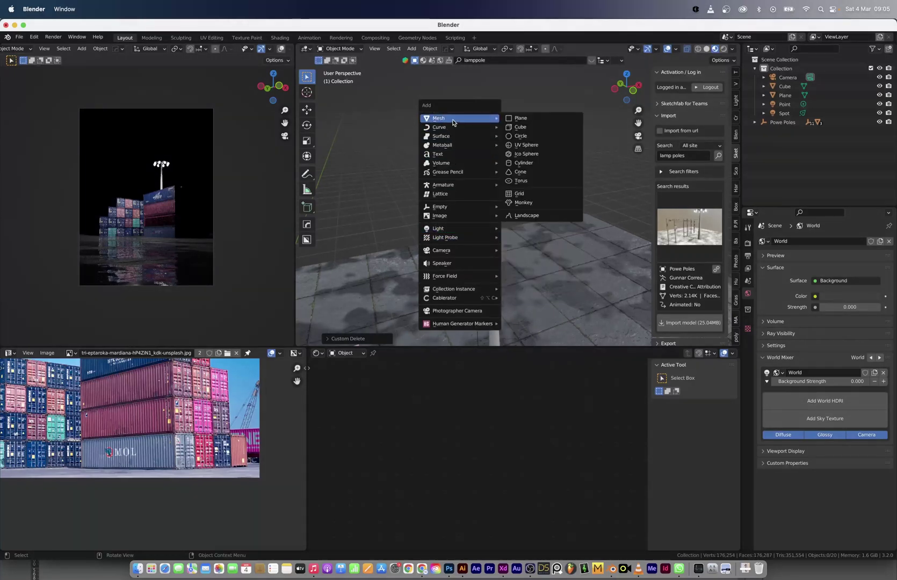
left_click(530, 126)
key("s")
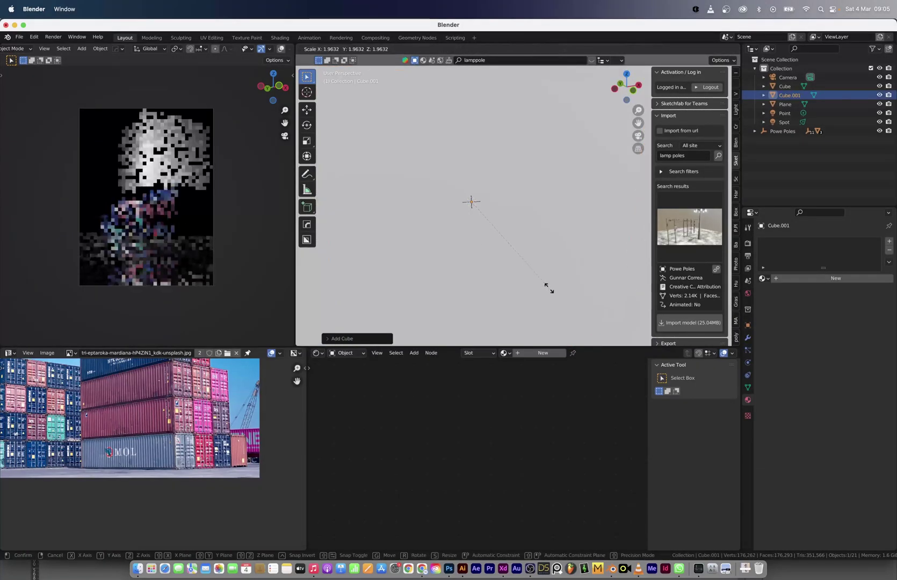
left_click(550, 291)
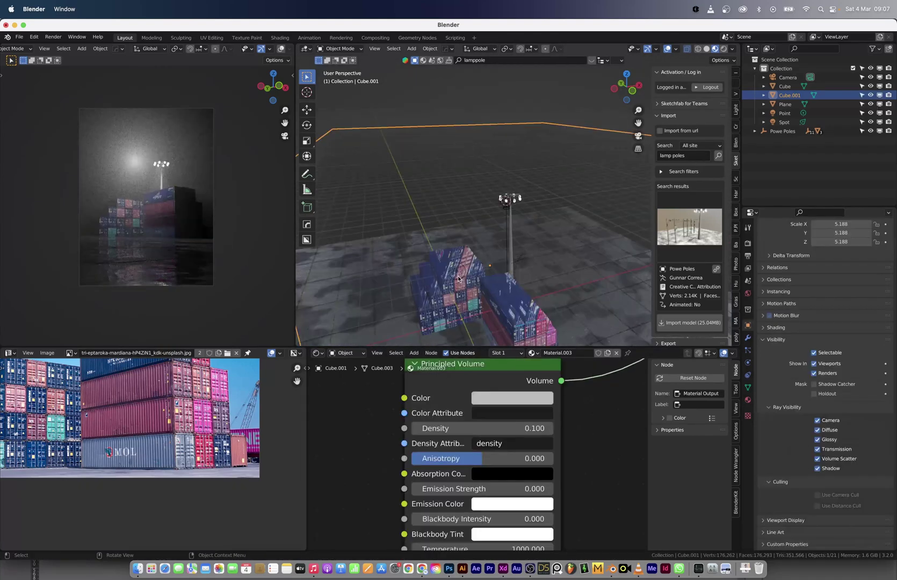
Make the enclosing volume cube unselectable in the viewport and select the container stacks inside it
left_click(458, 276)
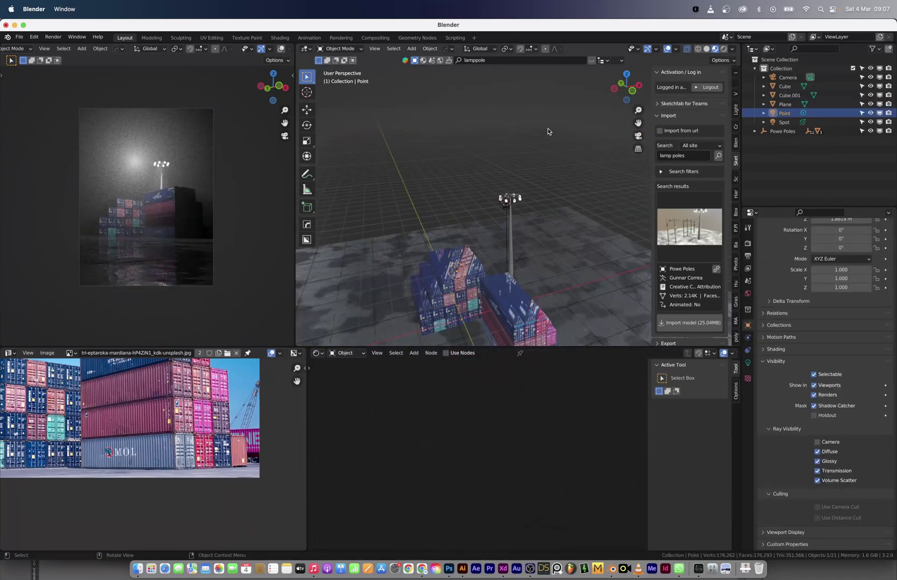
left_click(526, 140)
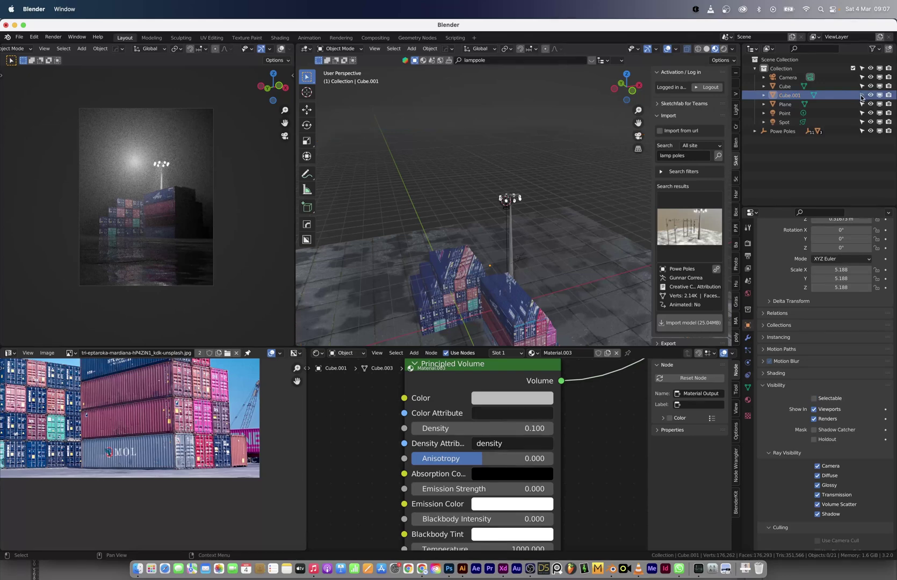
left_click(456, 275)
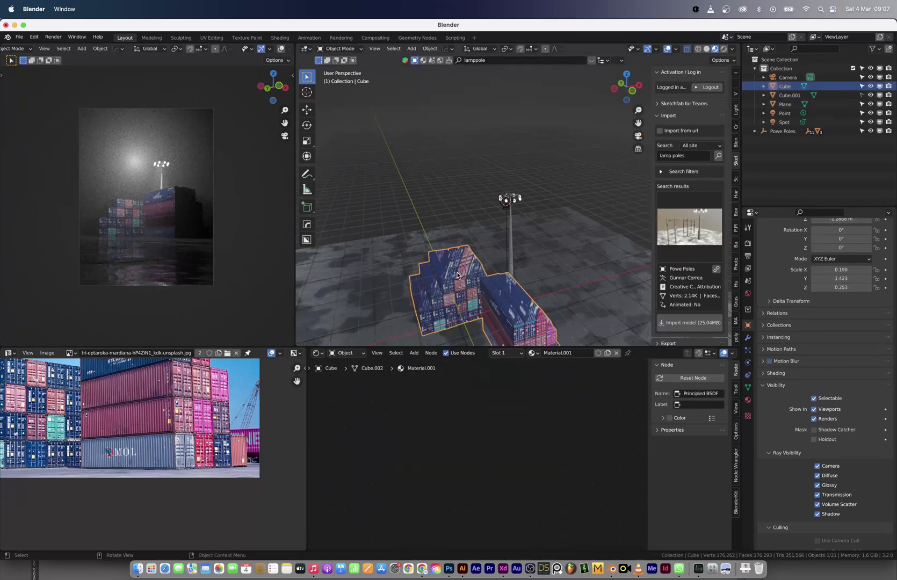
left_click(457, 275)
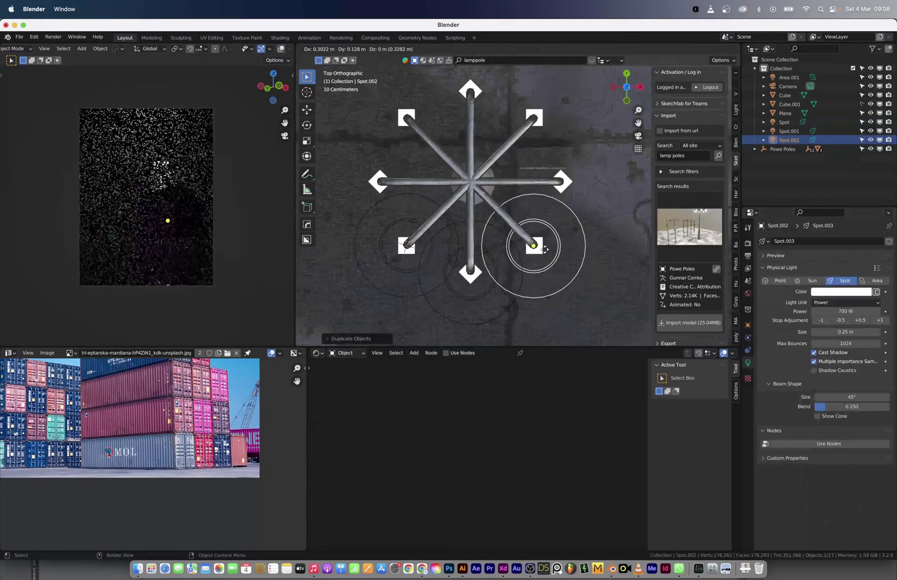
Duplicate the spot light around the lamp pole in top view until each of the eight lamp heads has one
left_click(530, 247)
key("shift+d")
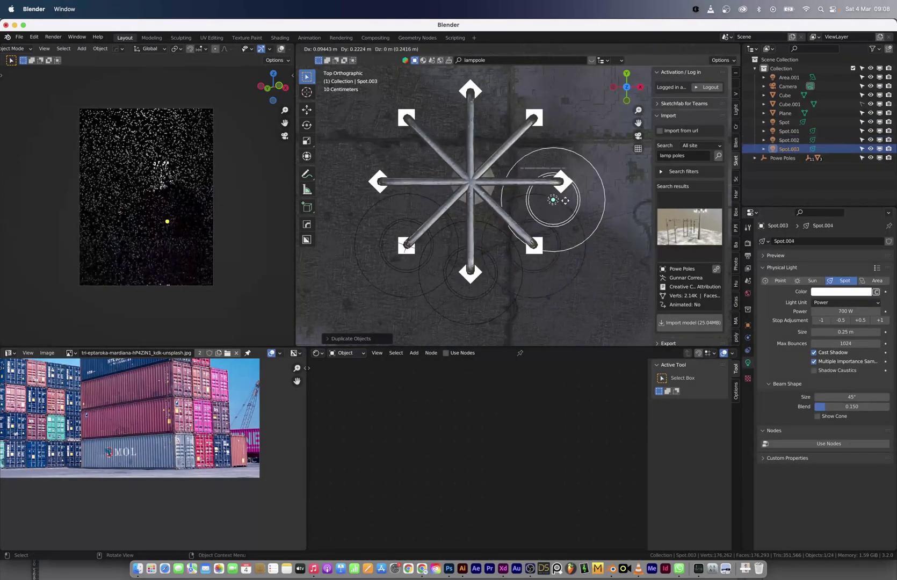
left_click(568, 168)
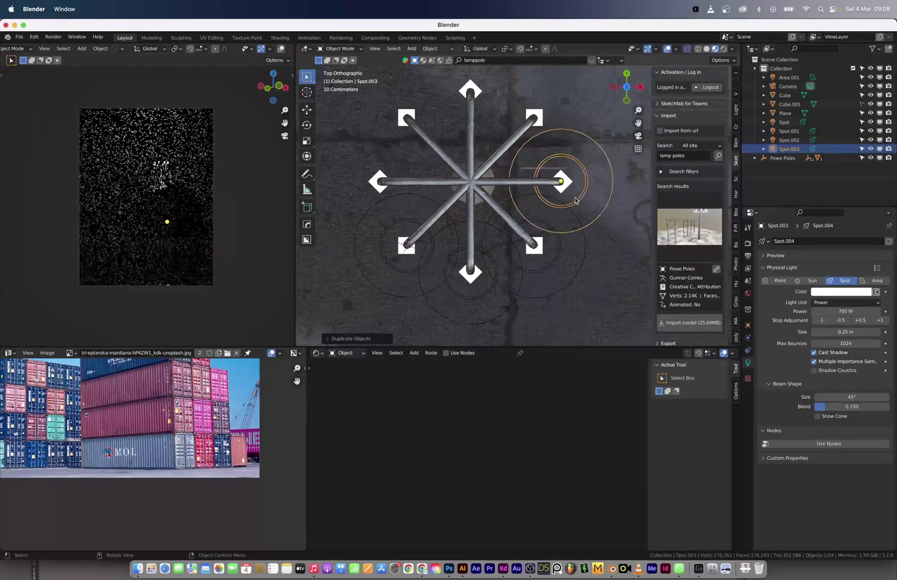
key("shift+d")
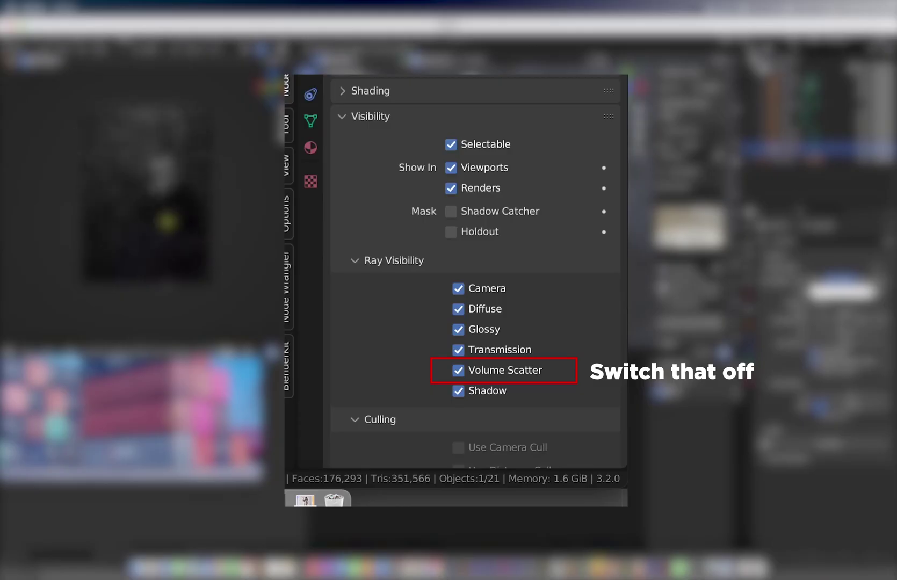
left_click(451, 143)
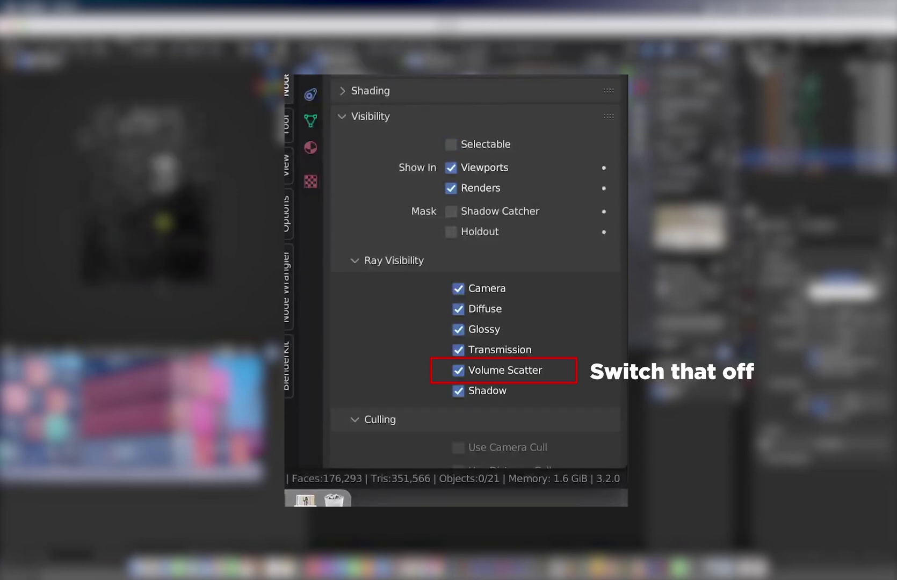
key("ctrl+z")
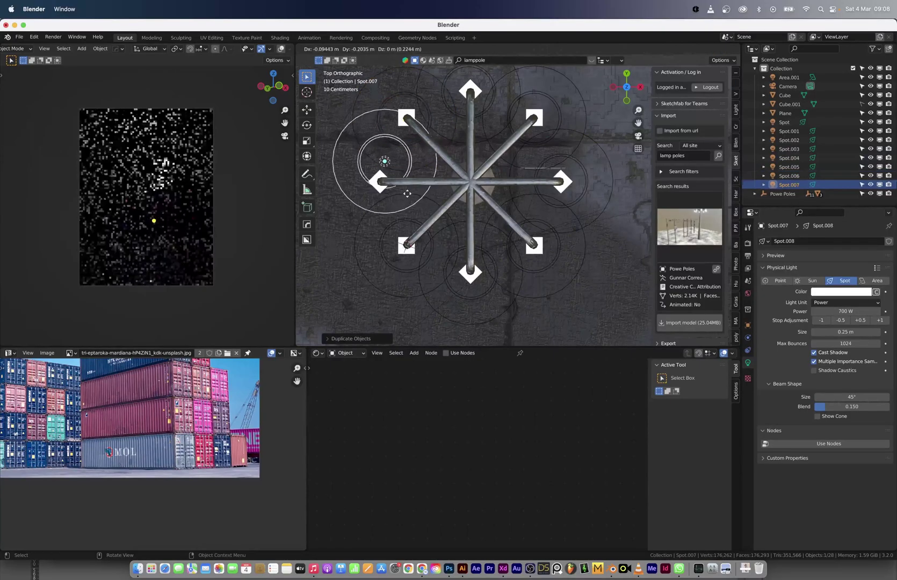
left_click(403, 210)
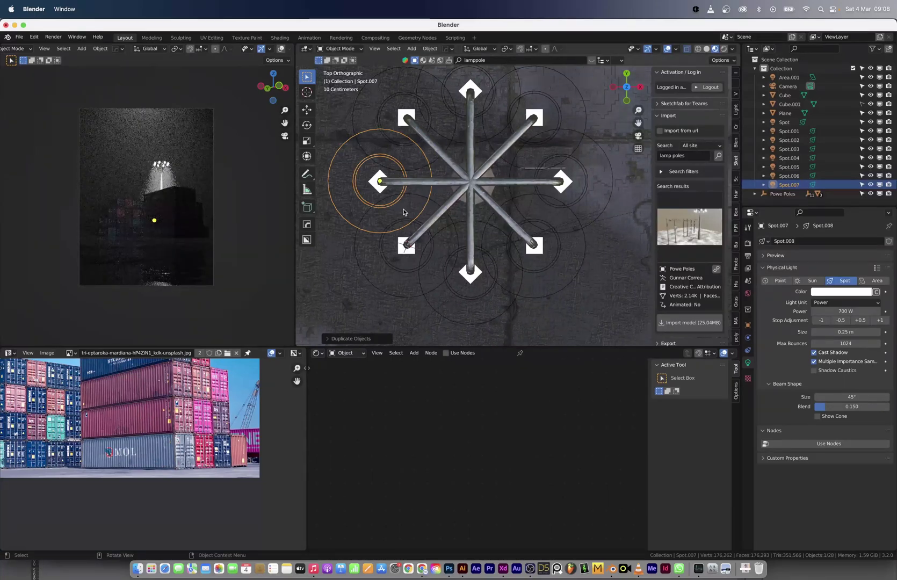
Select the last duplicated spot light, Spot.007, and change its colour to a paler blue
mouse_move(443, 236)
middle_mouse_down()
mouse_move(466, 228)
mouse_move(458, 240)
middle_mouse_up()
left_click(448, 253, "shift")
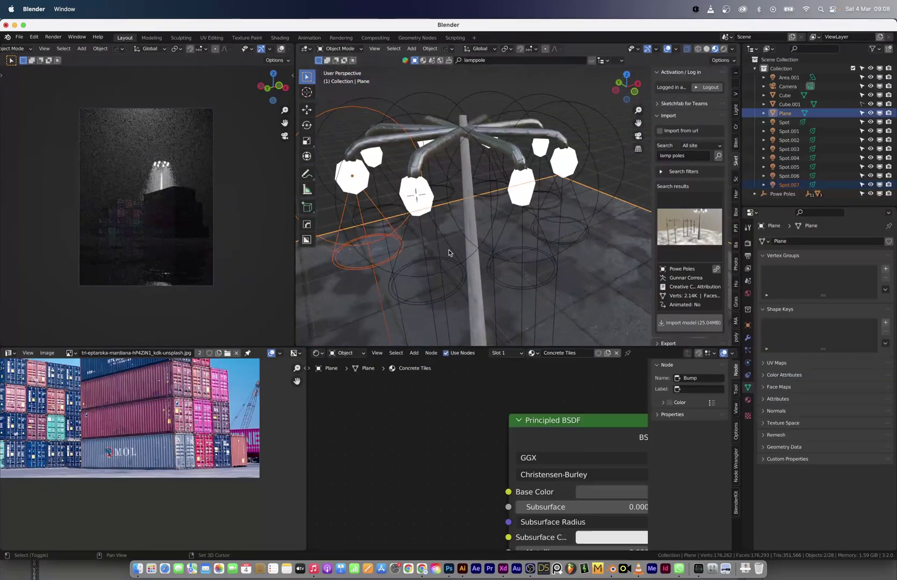
middle_click_drag(600, 202, 569, 183)
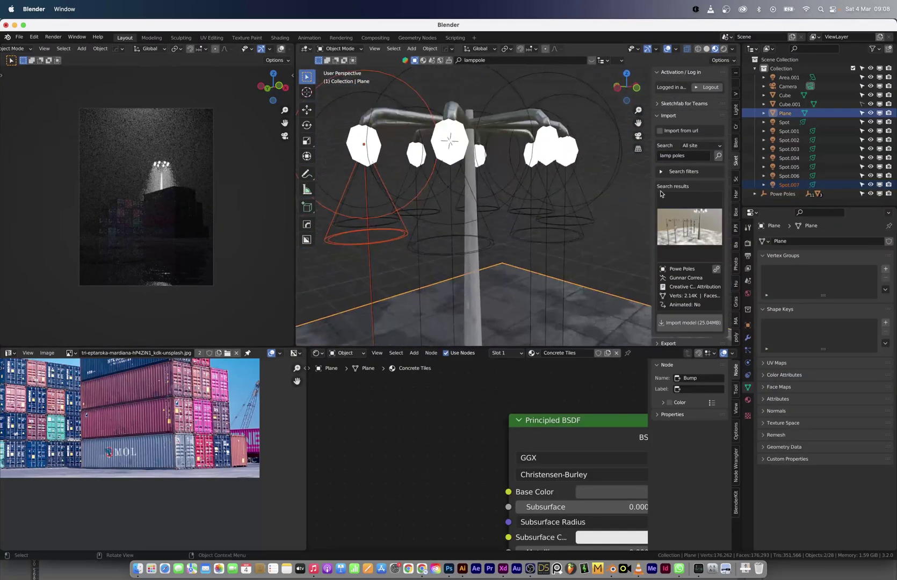
left_click(788, 185)
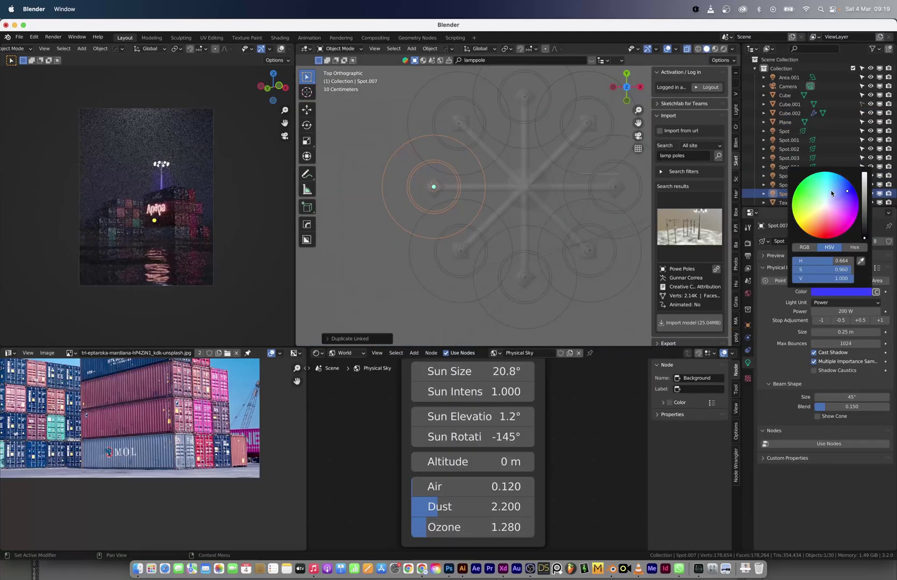
left_click(831, 193)
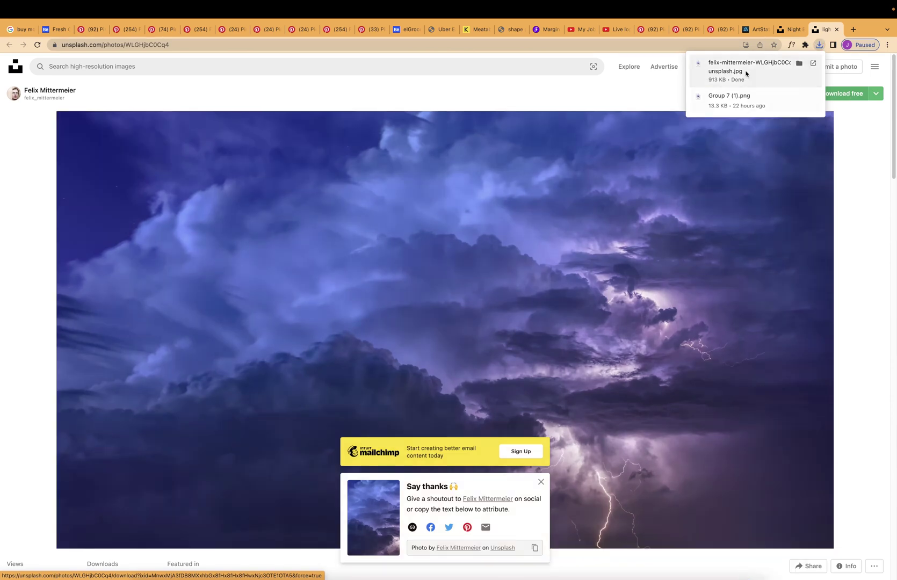
Try to bring the downloaded storm-cloud photo from the browser into Blender's 3D viewport
left_click_drag(800, 70, 693, 131)
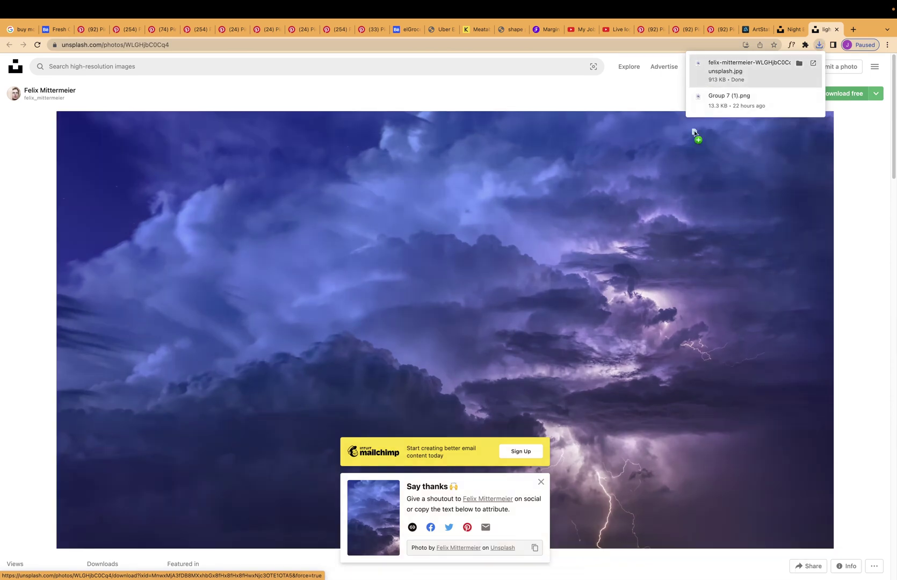
key("super+Tab")
left_click_drag(569, 348, 408, 221)
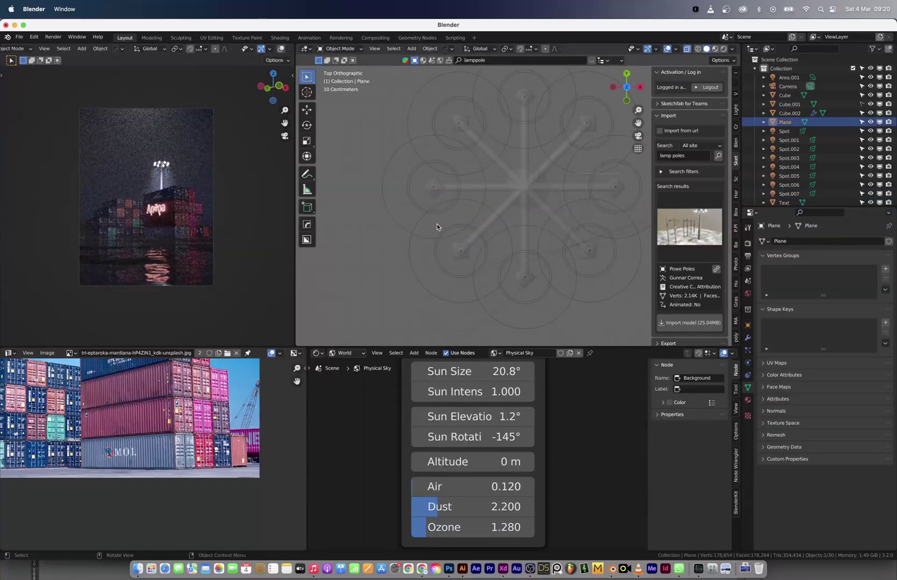
Add the downloaded storm-cloud JPG from the Downloads folder to the scene as an image plane
scroll(456, 230, "down", 5)
middle_click_drag(456, 230, 469, 172)
scroll(504, 192, "down", 6)
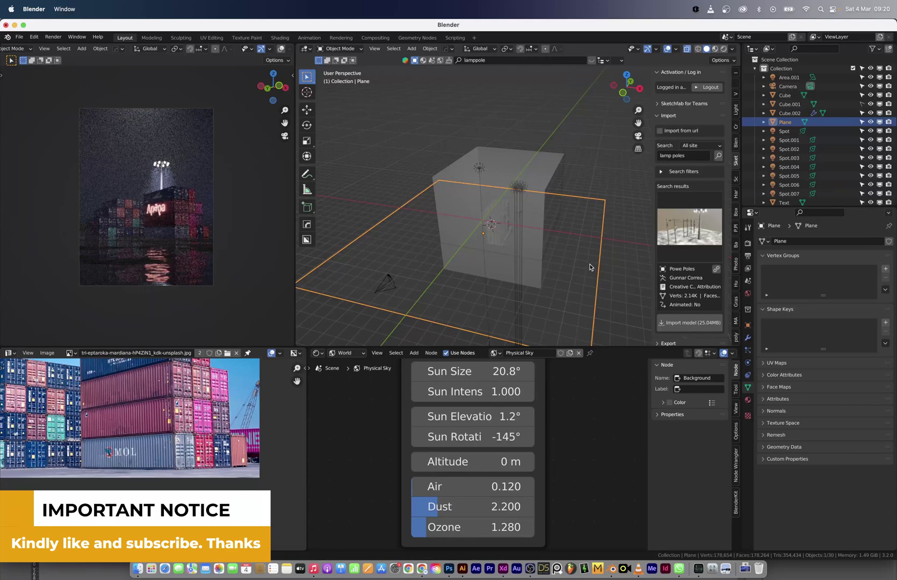
left_click(396, 160)
key("shift+a")
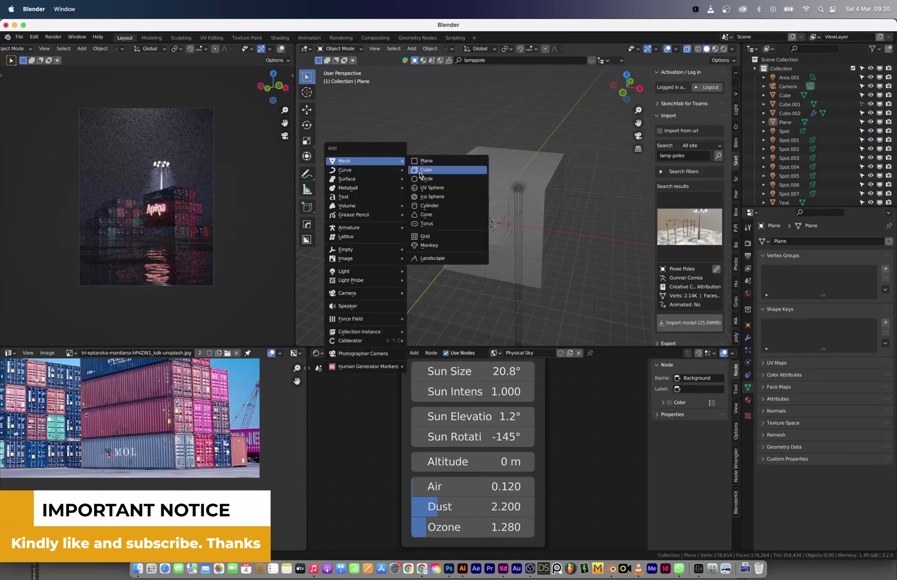
mouse_move(383, 260)
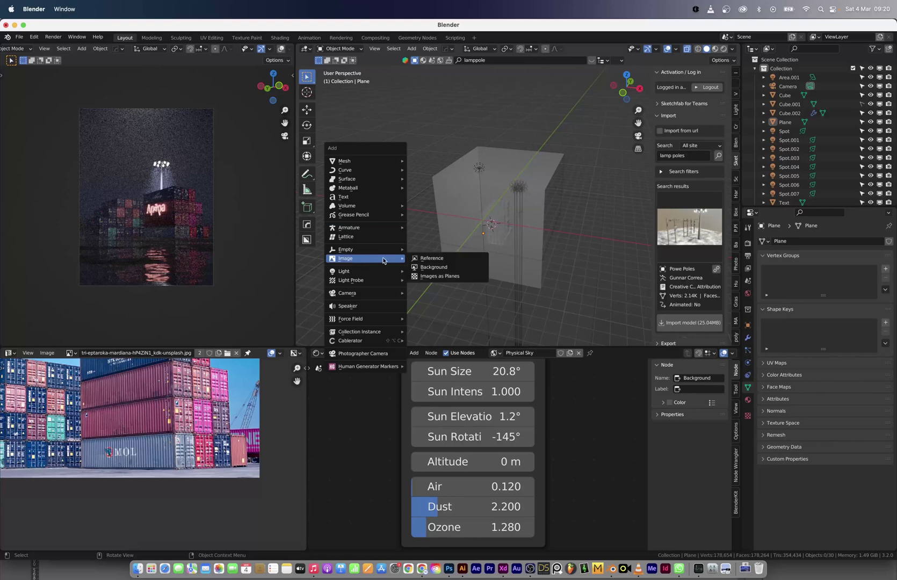
left_click(432, 275)
left_click(414, 290)
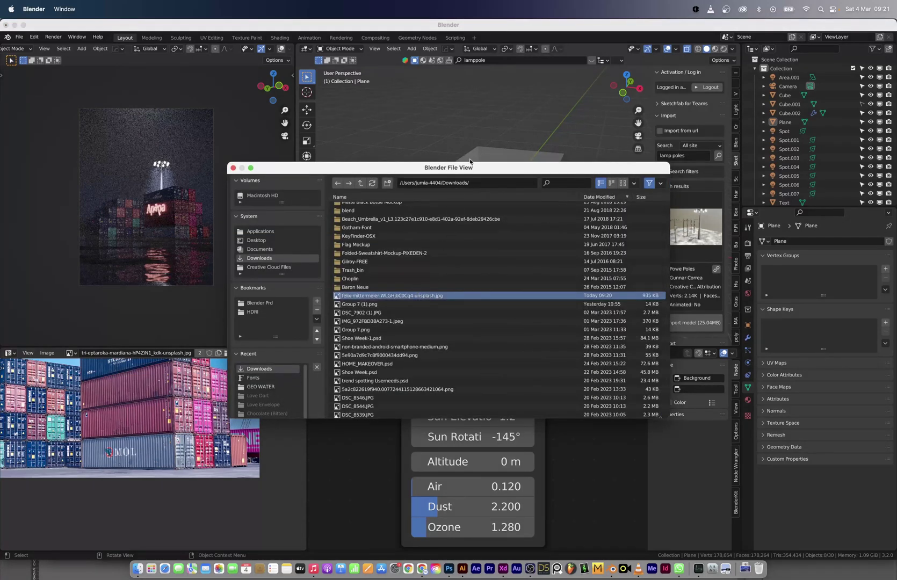
key("Return")
Scale up the storm-cloud image plane until it is wider than the fog volume cube
key("s")
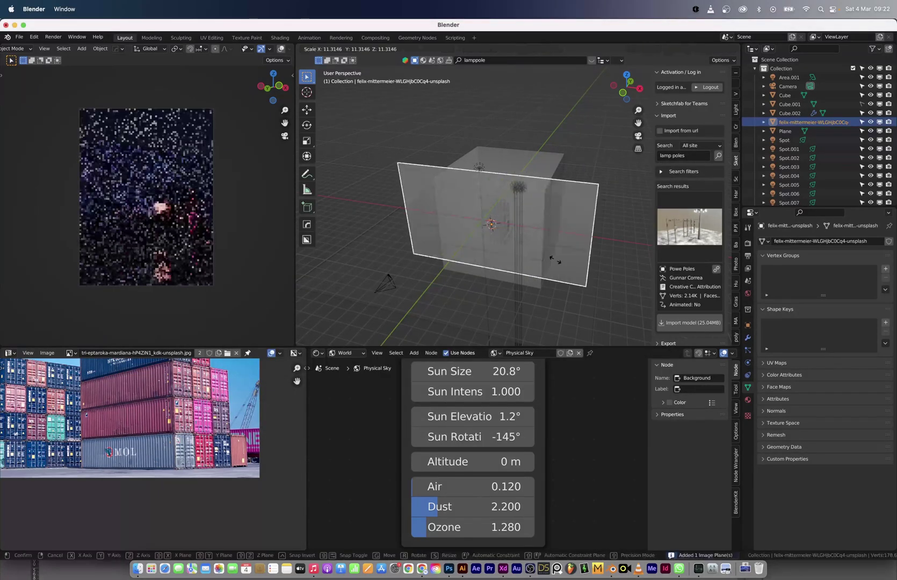
left_click(570, 269)
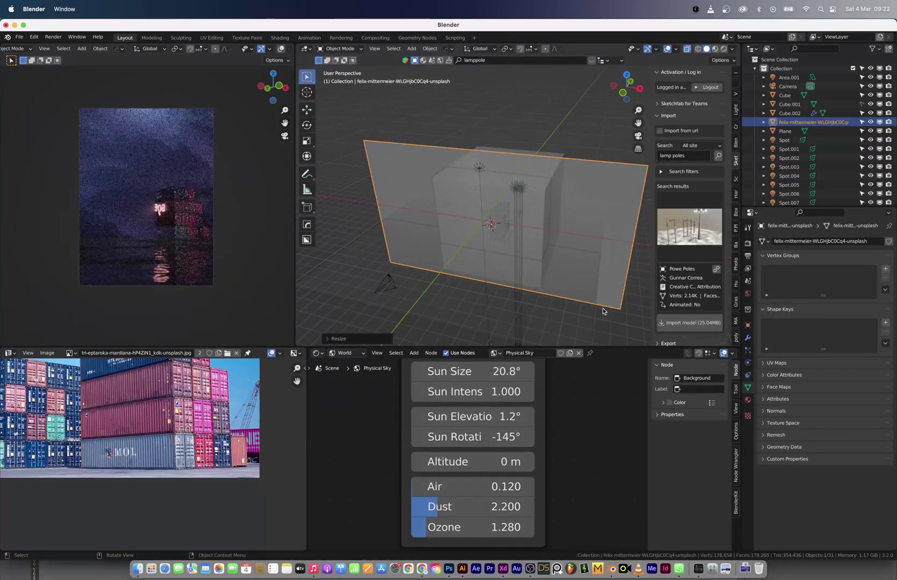
key("s")
left_click(564, 289)
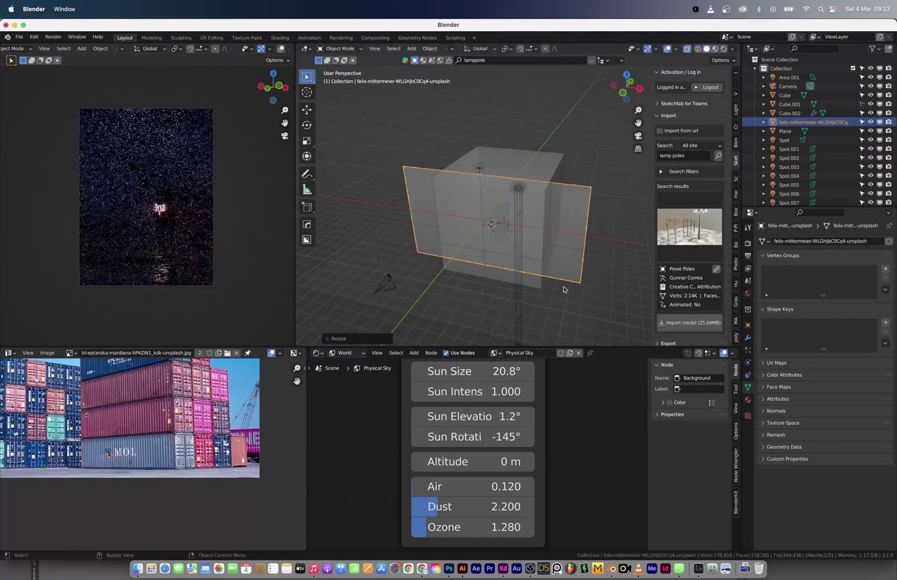
Move the sky plane behind the volume cube in top view and raise it along Z
left_click(627, 77)
key("g")
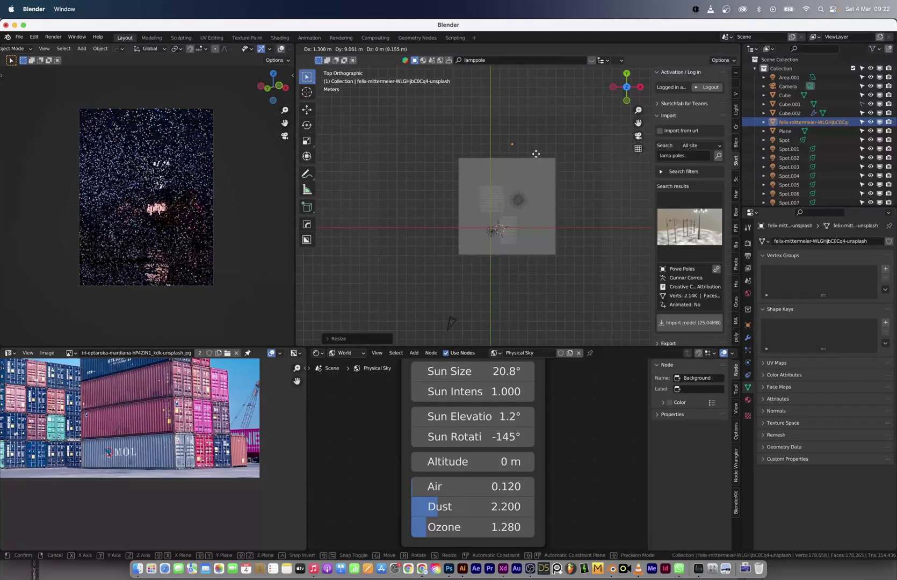
left_click(535, 152)
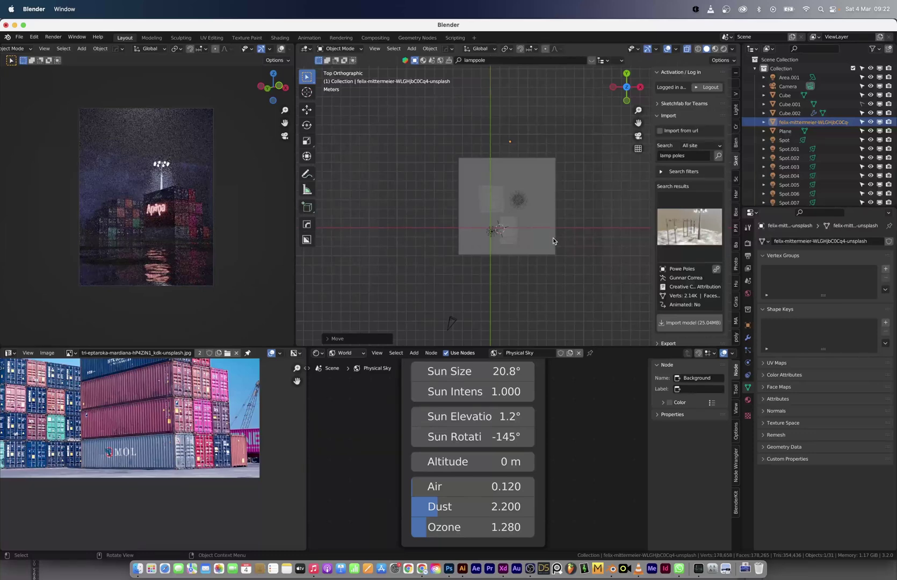
middle_click_drag(552, 237, 548, 204)
key("g")
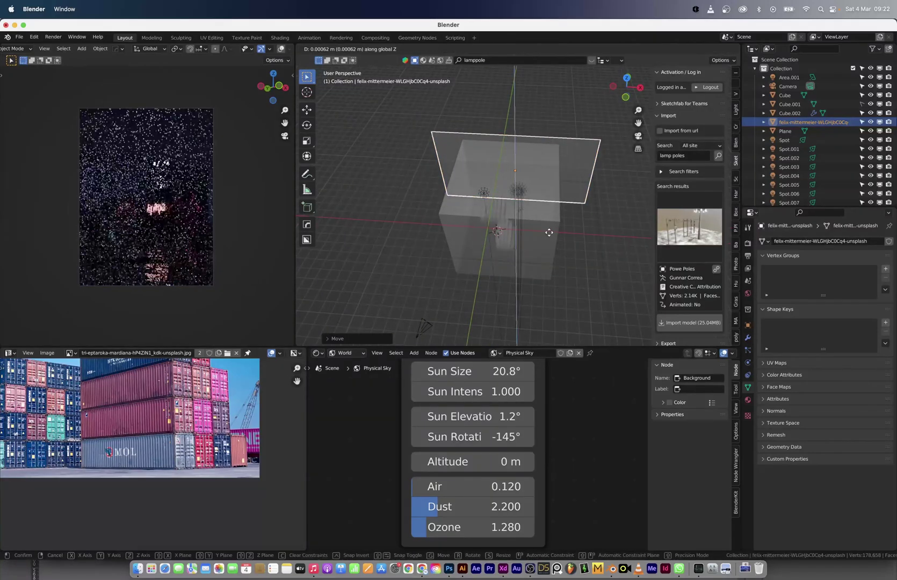
left_click(550, 214)
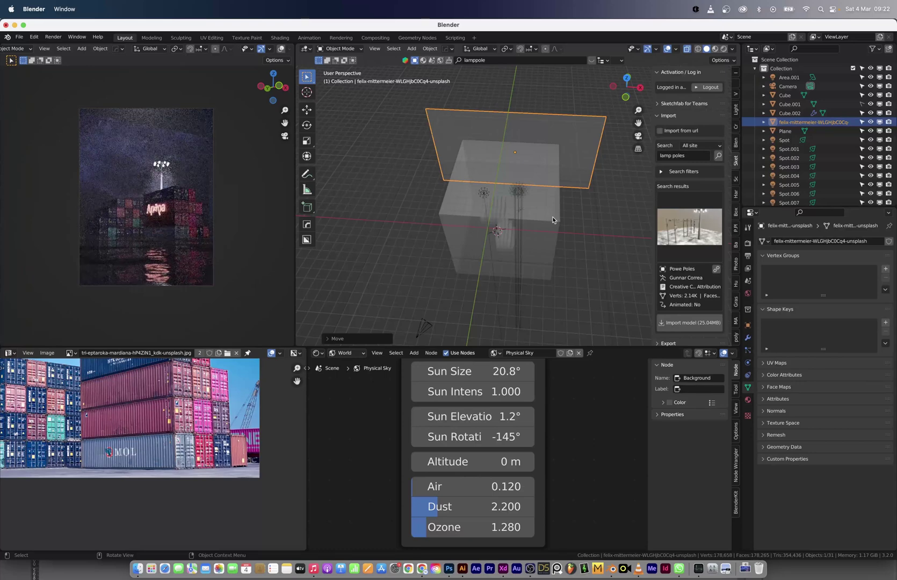
Tilt the sky plane slightly about the global Y axis
key("r")
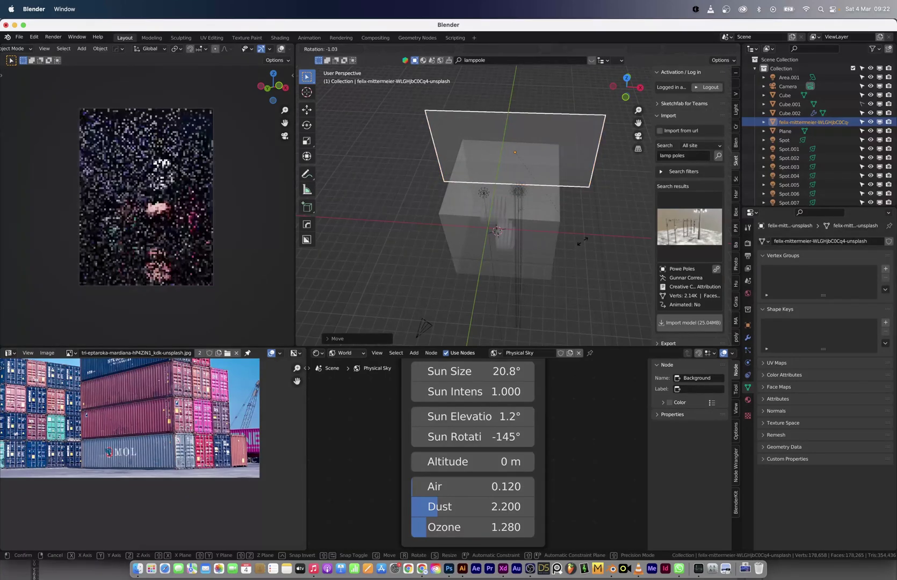
key("y")
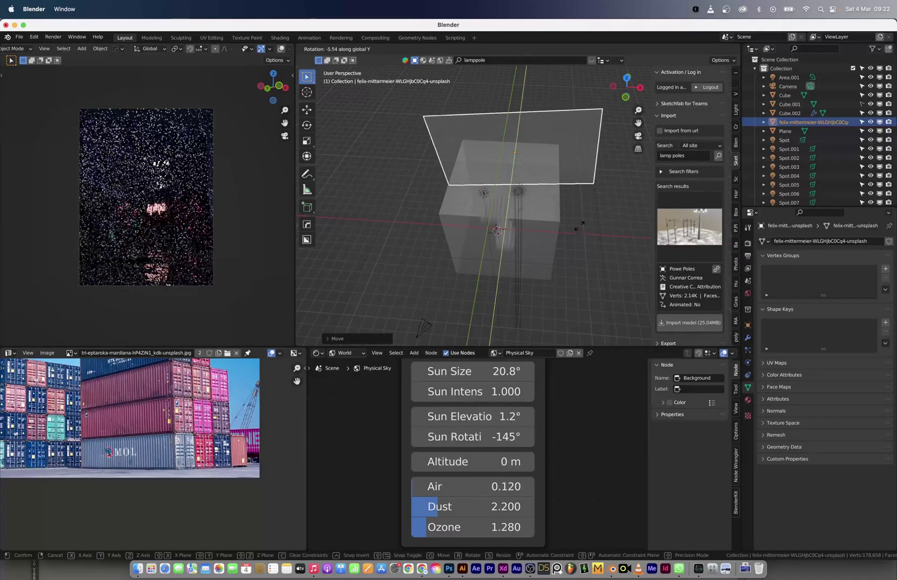
left_click(569, 207)
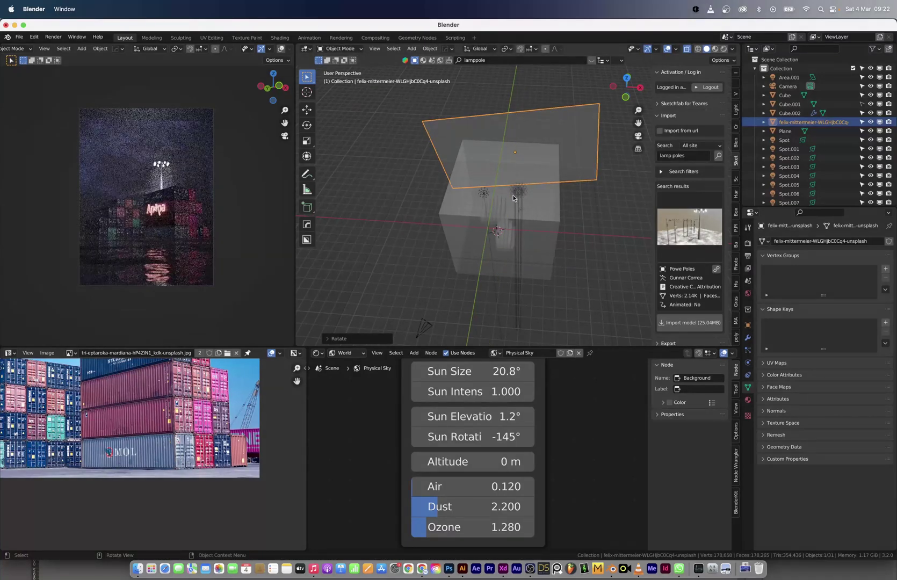
Enlarge the sky plane by a factor of about 1.05 and raise it about 1.2 m along Z
scroll(513, 197, "up", 2)
key("s")
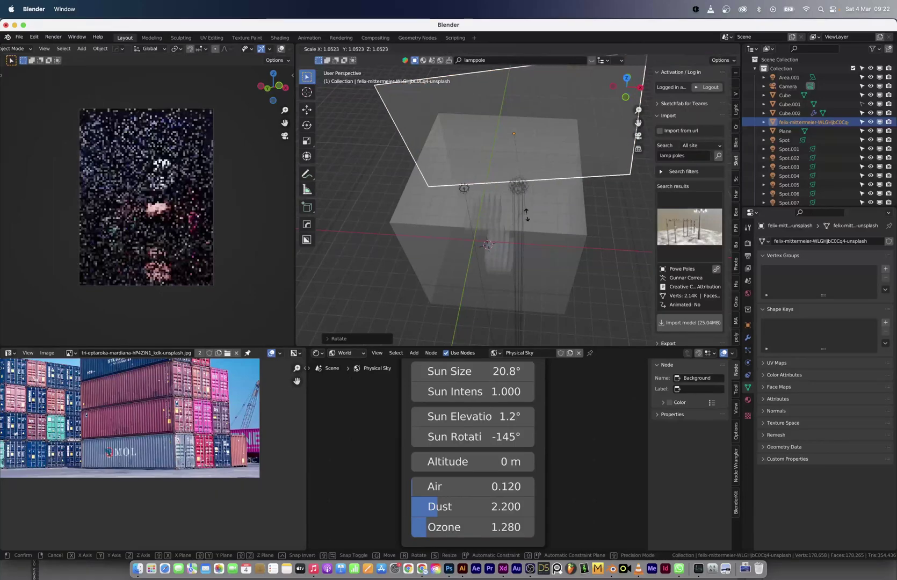
left_click(526, 213)
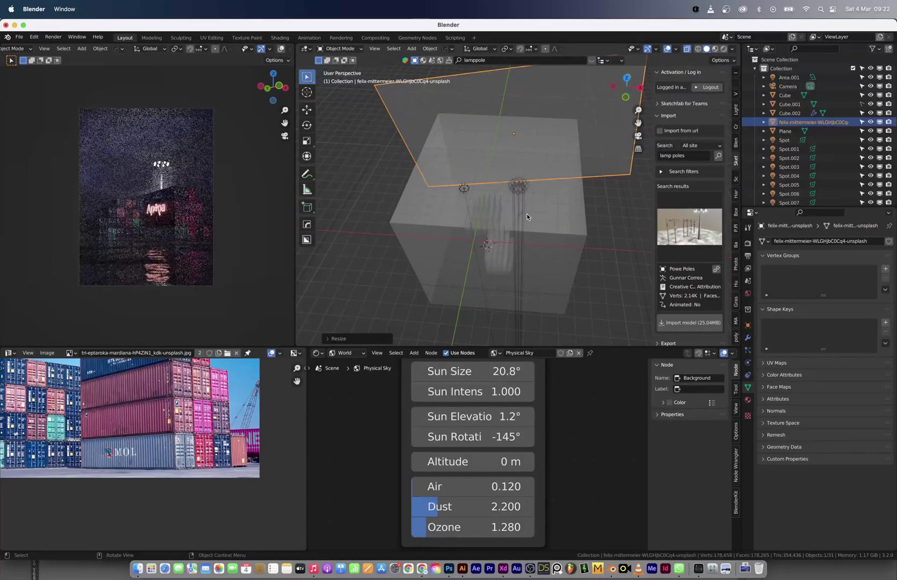
key("g")
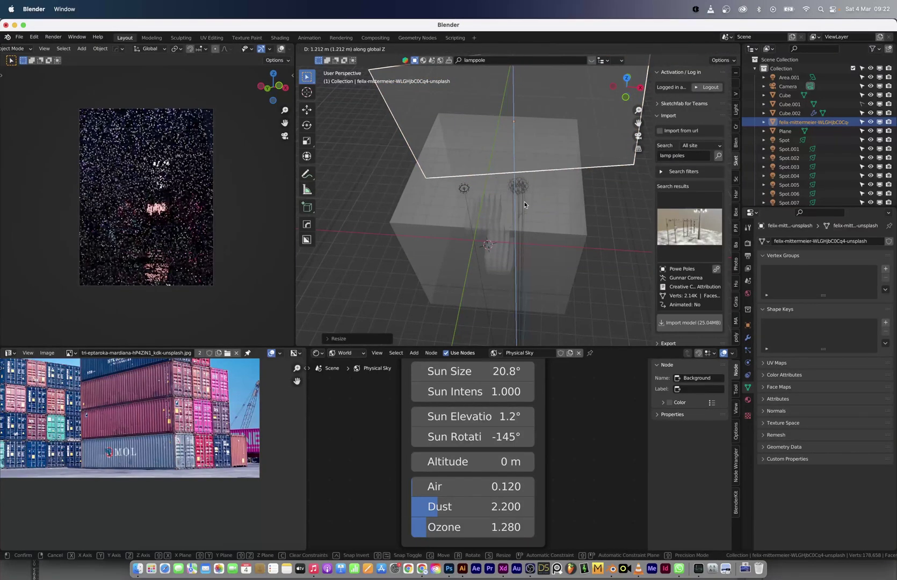
left_click(524, 203)
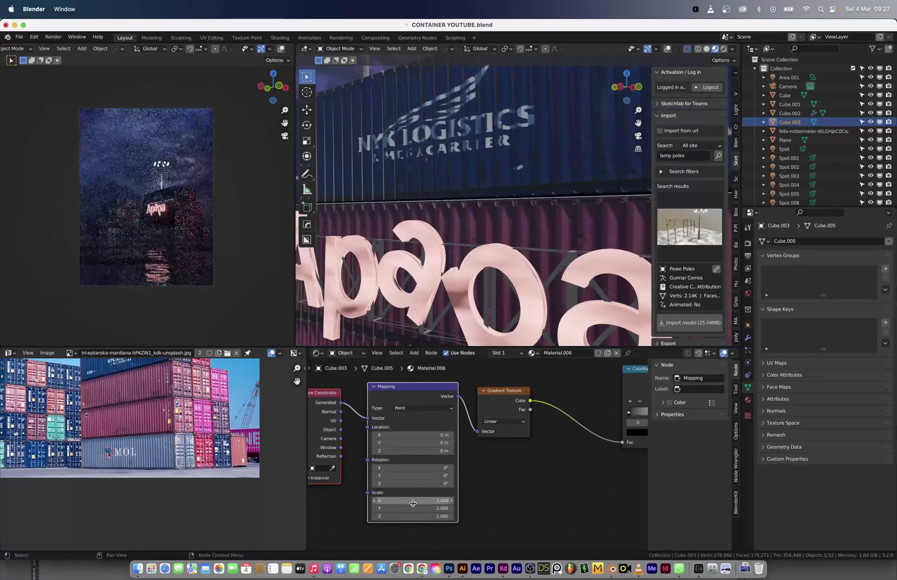
Insert a Wave Texture between the Mapping node and the ColorRamp of Material.006, and change its band direction
key("shift+a")
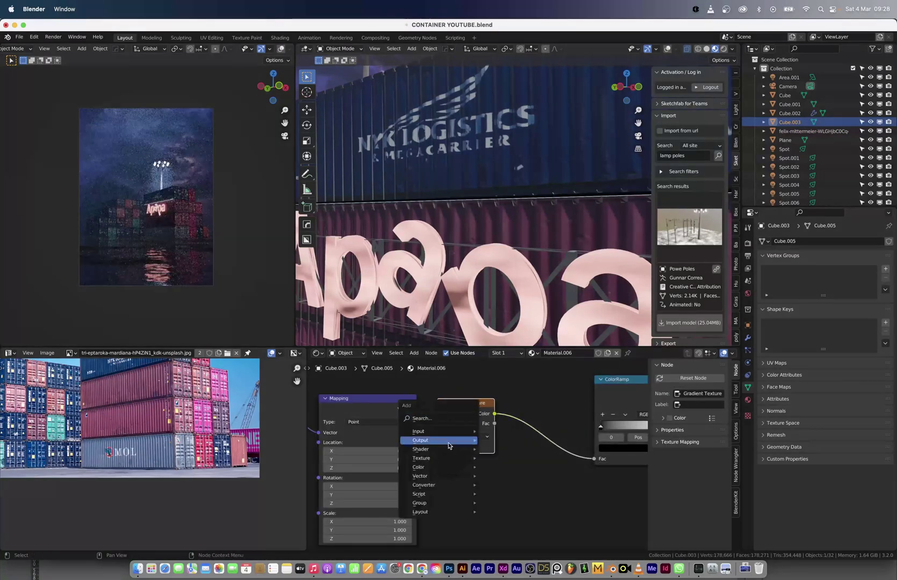
mouse_move(444, 456)
left_click(559, 451)
left_click(512, 471)
left_click_drag(513, 468, 527, 472)
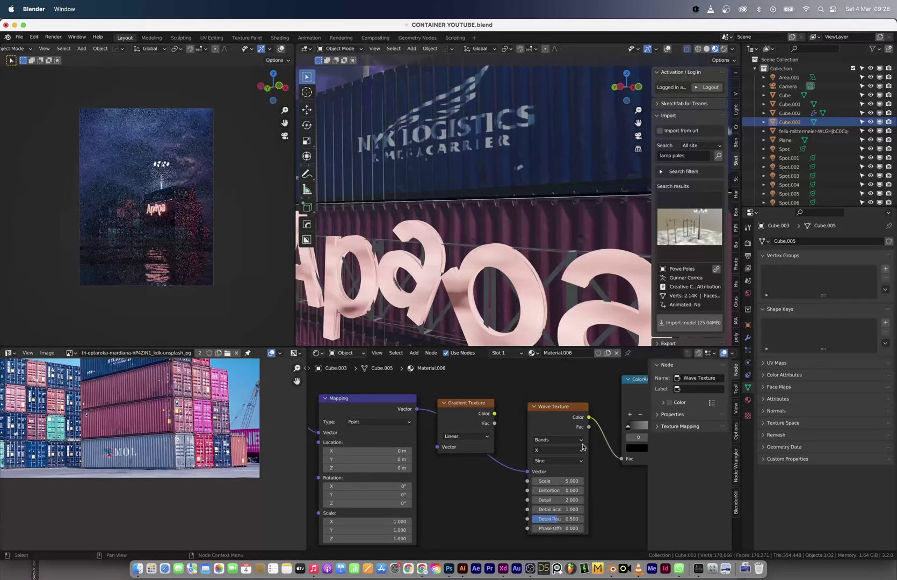
left_click(570, 450)
left_click(556, 474)
middle_click_drag(556, 473, 460, 485)
Set the interpolation of the strip material's ColorRamp to Constant
left_click(606, 426)
left_click(605, 484)
left_click(616, 439)
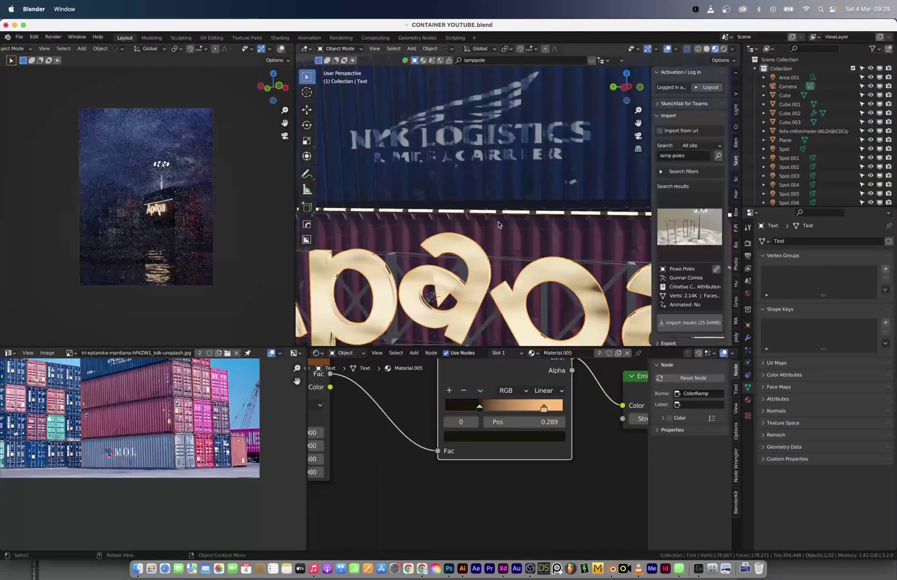
Select the glowing light strip under the NYK Logistics container and view it in left orthographic view
scroll(472, 215, "down", 3)
left_click(496, 207)
left_click(496, 207)
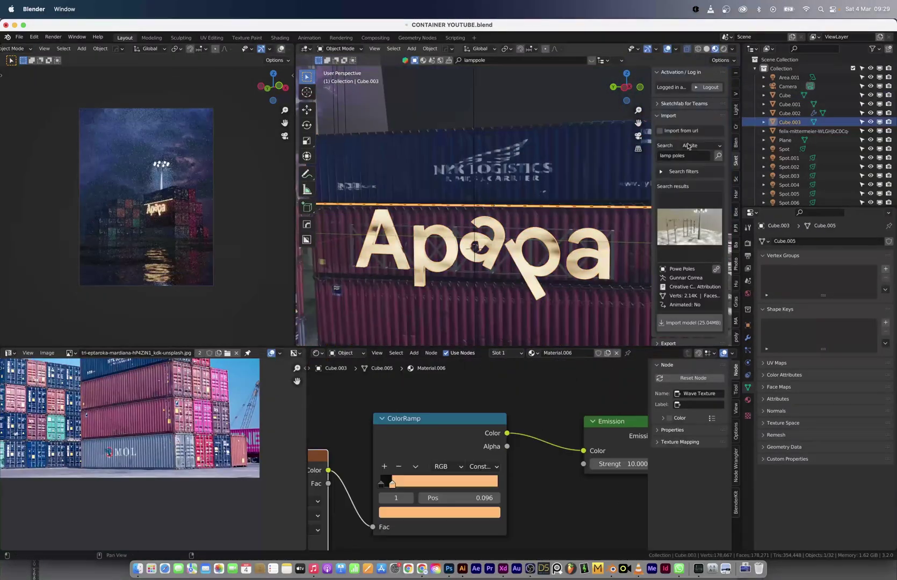
left_click(625, 87)
Try independent duplicates of the light strip at the container's upper edge and further down, and undo both copies
key("shift+d")
key("z")
left_click(526, 143)
scroll(525, 201, "down", 2)
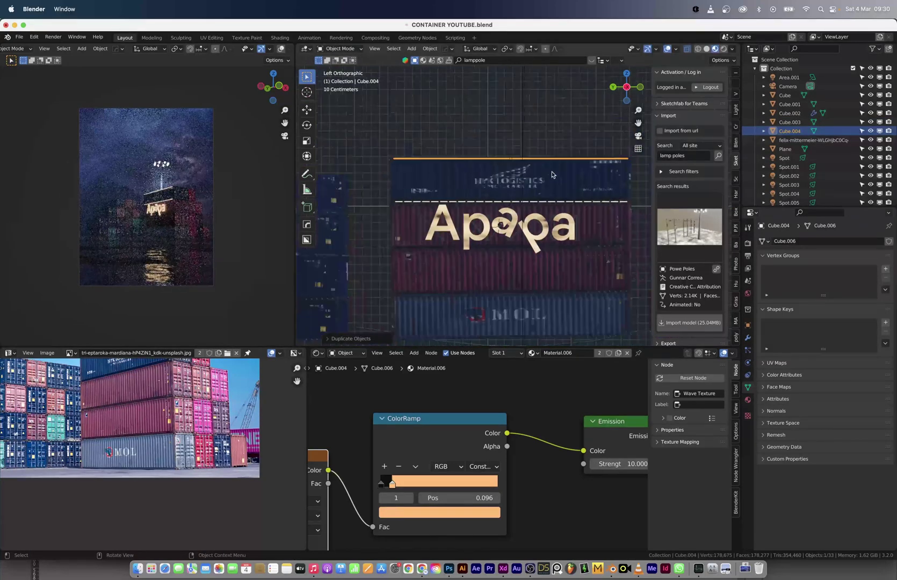
middle_click_drag(525, 203, 459, 218, "shift")
key("shift+d")
left_click(459, 301)
key("super+z")
key("super+z")
Place three linked duplicates of the light strip along the stack's upper edge and the two seams below the sign
key("alt+d")
left_click(469, 202)
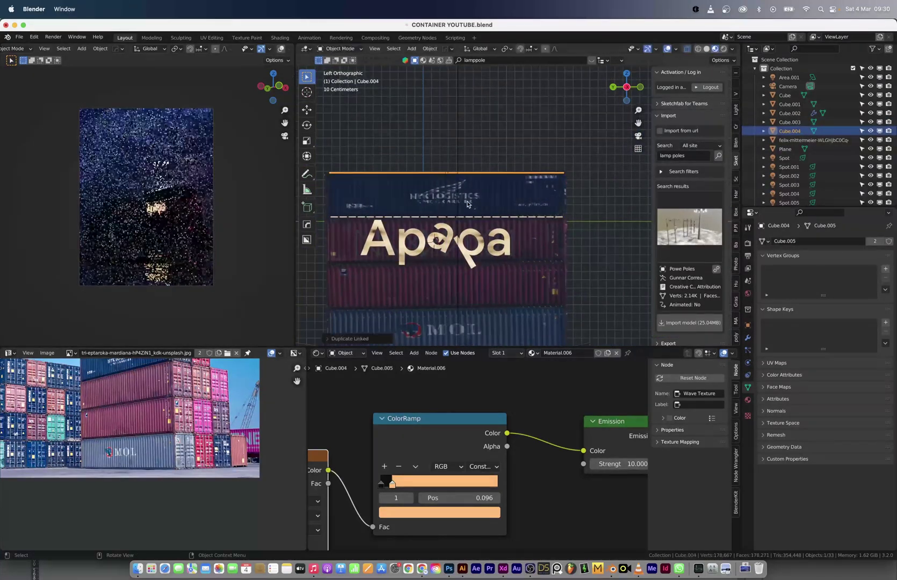
key("alt+d")
left_click(470, 290)
key("alt+d")
left_click(471, 336)
middle_click_drag(532, 281, 482, 265)
scroll(482, 265, "down", 4)
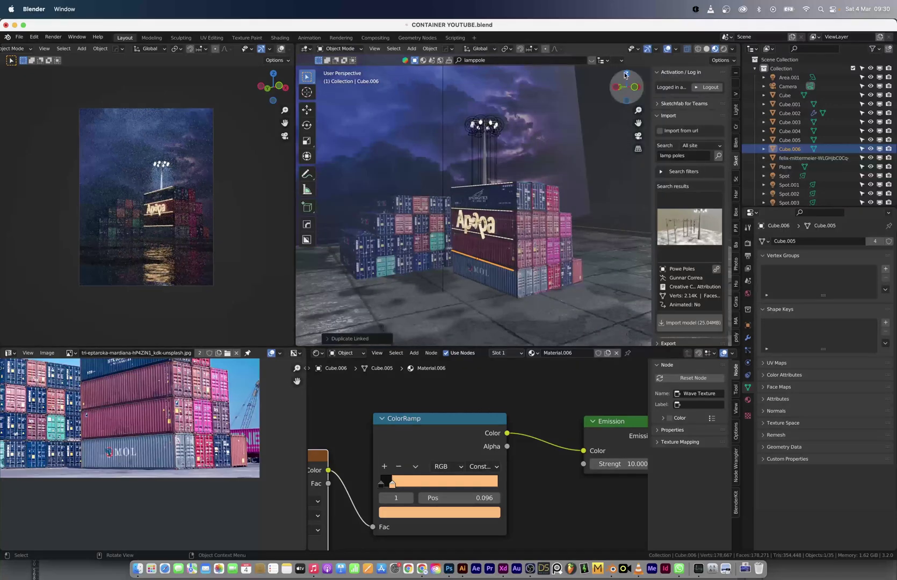
Duplicate a light strip in top view, rotate the copy 90° and scale it to the stack's short side
left_click(626, 74)
key("shift+d")
left_click(566, 259)
type("r90")
key("Return")
key("s")
left_click(604, 260)
Move the rotated strip against the container doors on the stack's short side, fine-tuning its position along Y
scroll(546, 252, "up", 4)
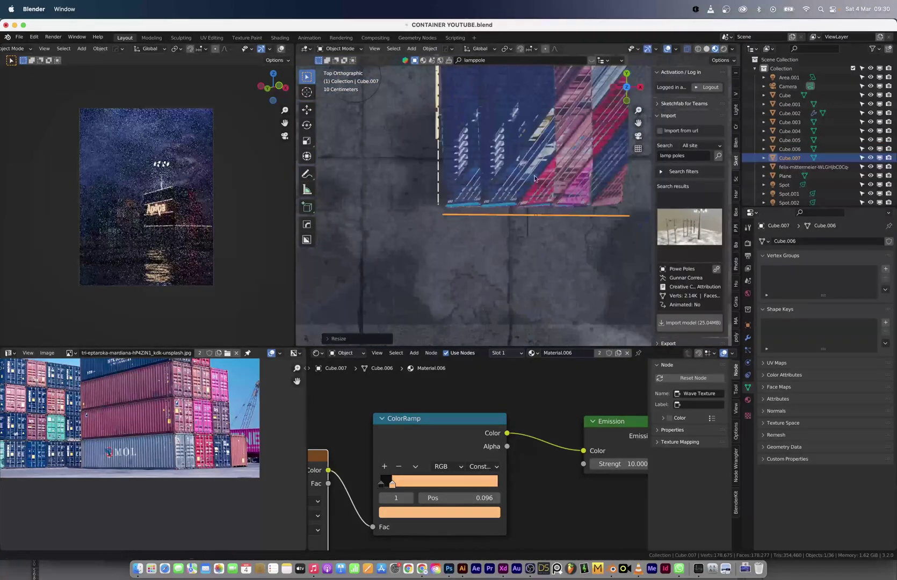
key("g")
left_click(546, 243)
middle_click_drag(540, 322, 556, 307)
key("g")
key("x")
key("y")
left_click(559, 291)
Try an independent duplicate of the short-side strip higher up along Z, and undo it
key("shift+d")
key("z")
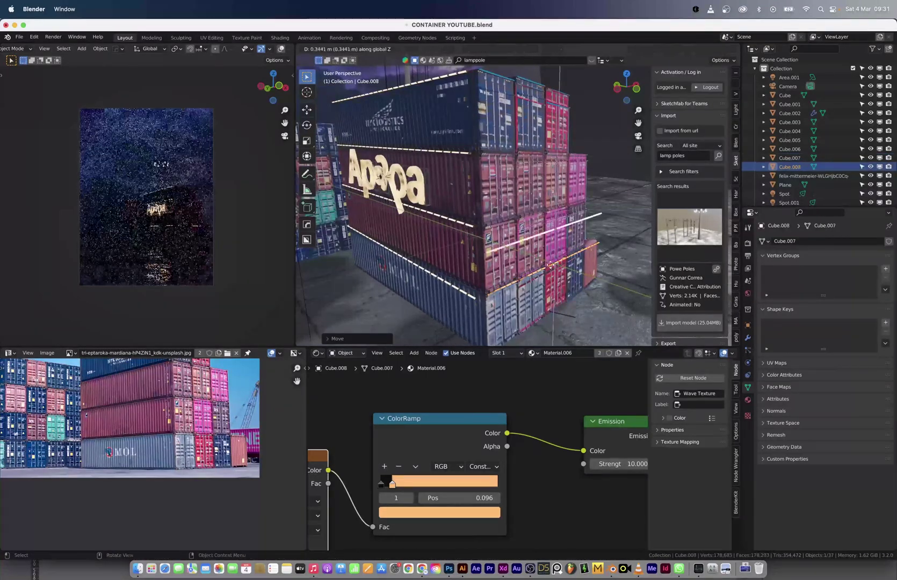
left_click(542, 259)
key("ctrl+z")
Place two linked duplicates of the short-side strip along Z at the next two container seams above
key("alt+d")
key("z")
left_click(529, 207)
key("alt+d")
key("z")
left_click(515, 154)
Rotate the upper and middle short-side strips slightly in front view so they follow the container seams
left_click(618, 85)
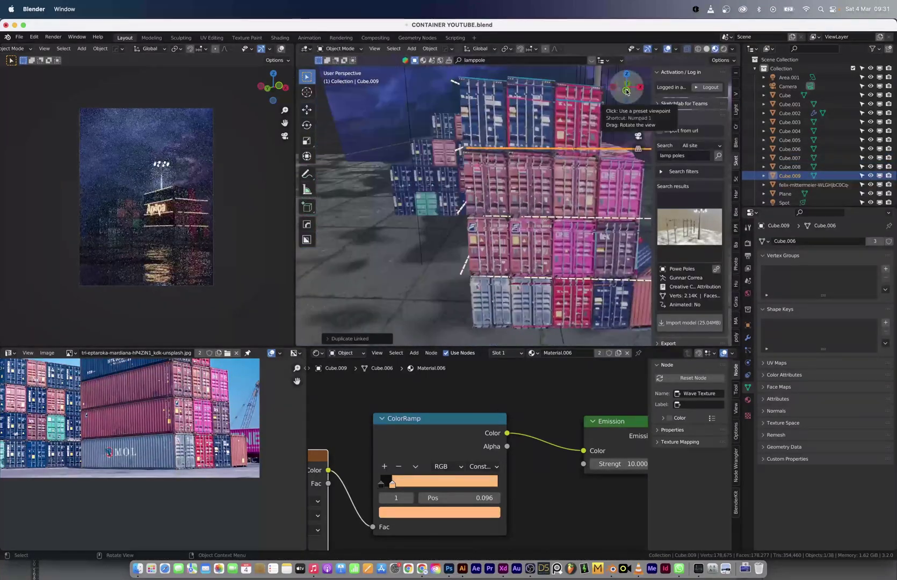
key("r")
left_click(578, 220)
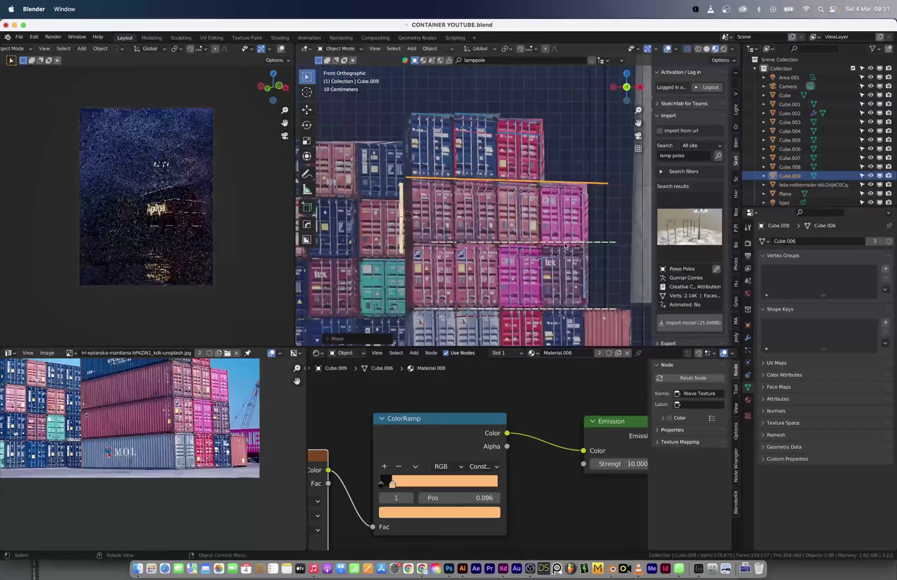
left_click(563, 246)
left_click(562, 242)
key("r")
left_click(553, 308)
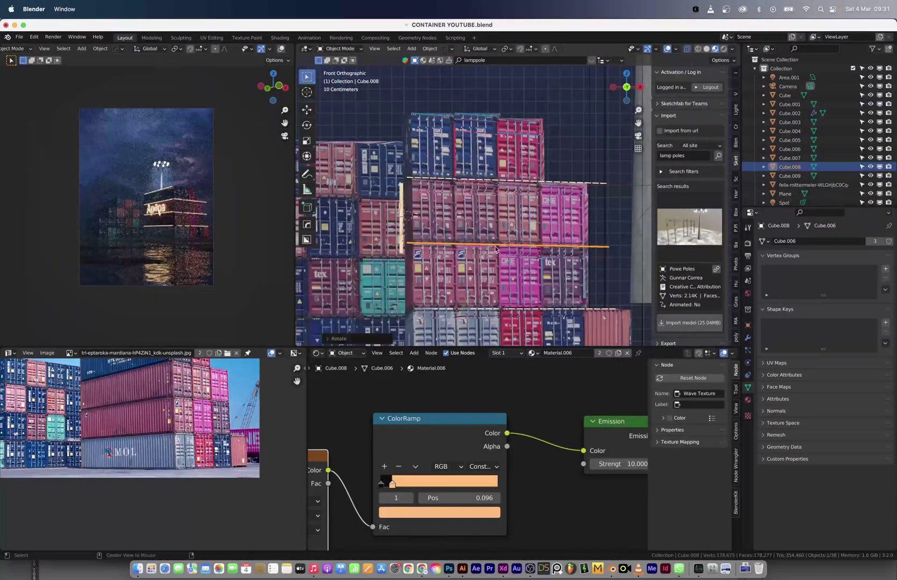
Make a linked duplicate of the middle strip at the stack's corner, rotate it 90° upright and scale it along Z
key("alt+d")
key("x")
left_click(426, 252)
key("r")
key("9")
key("0")
key("Return")
key("s")
key("z")
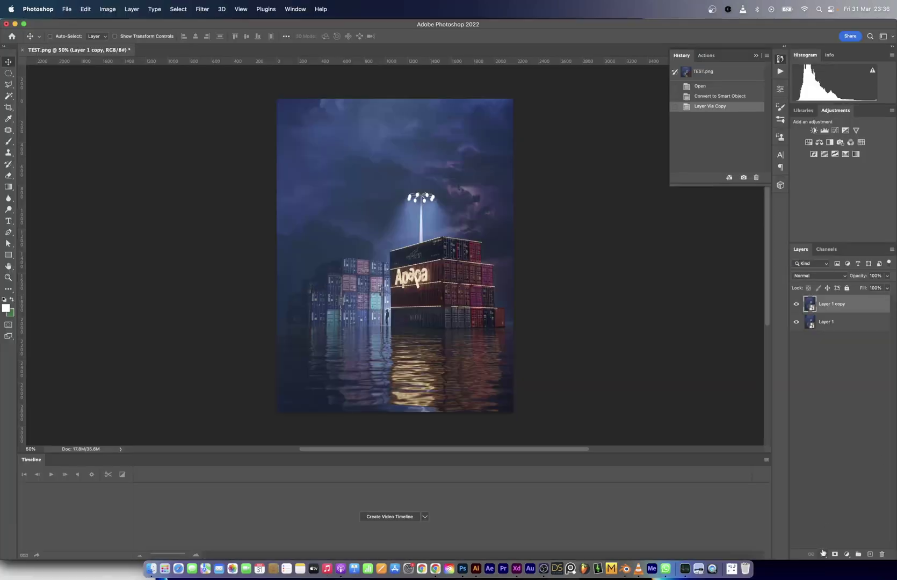
Switch to Photoshop and open the Camera Raw filter's Basic adjustments for Layer 1 copy of TEST.png
left_click(202, 9)
left_click(239, 81)
left_click(699, 178)
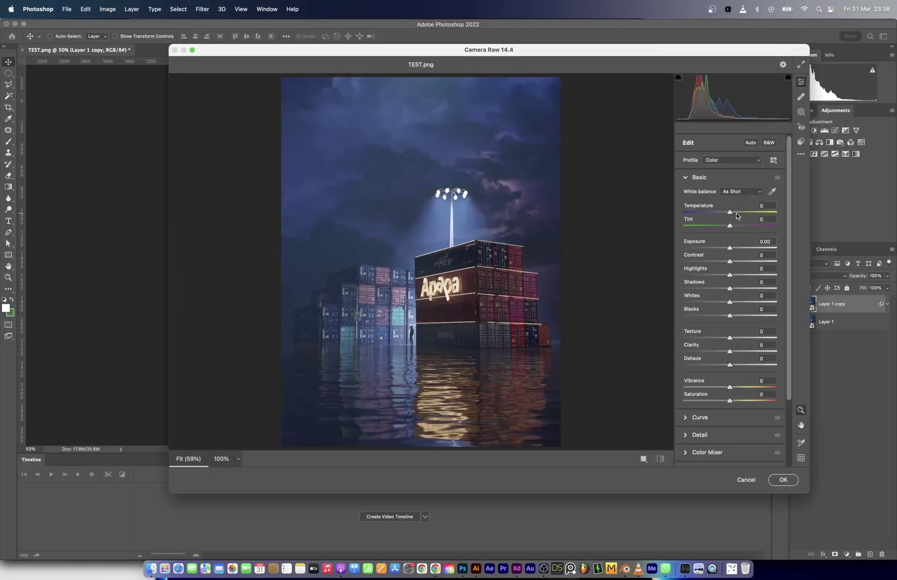
Set Temperature -12, Tint +18, Exposure -0.45, Contrast +20, Highlights +13, Shadows -26, Whites +11, Blacks +4, Texture +6 and Clarity +20
left_click_drag(730, 212, 724, 214)
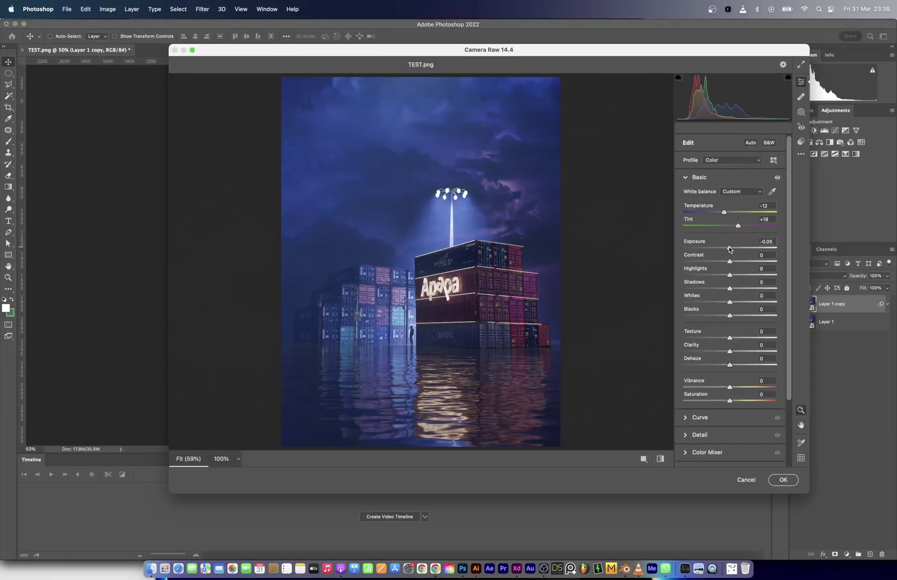
left_click_drag(730, 249, 744, 337)
left_click_drag(729, 351, 746, 352)
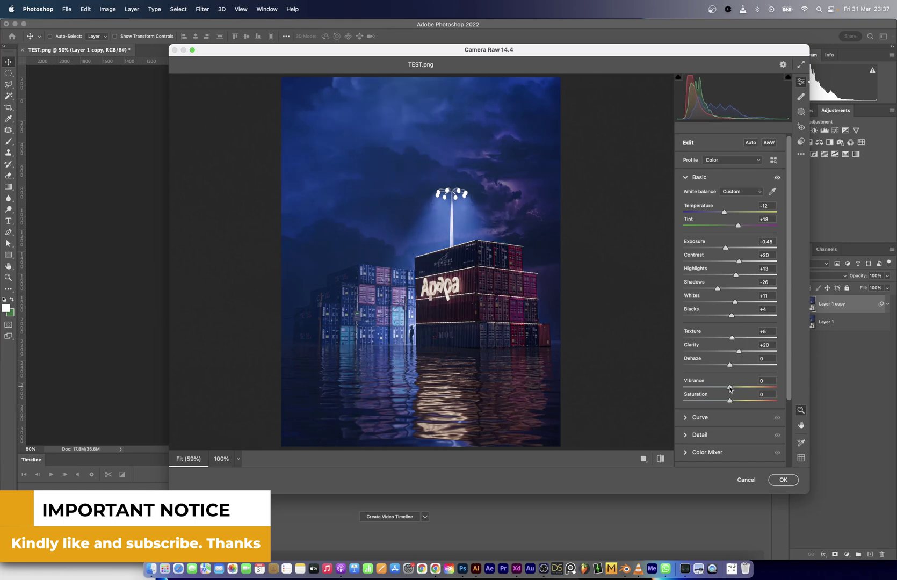
Refine the Basic adjustments to Contrast +14, Whites +6, Texture +5, Clarity +11 and Vibrance +10
scroll(729, 388, "down", 1)
left_click(686, 411)
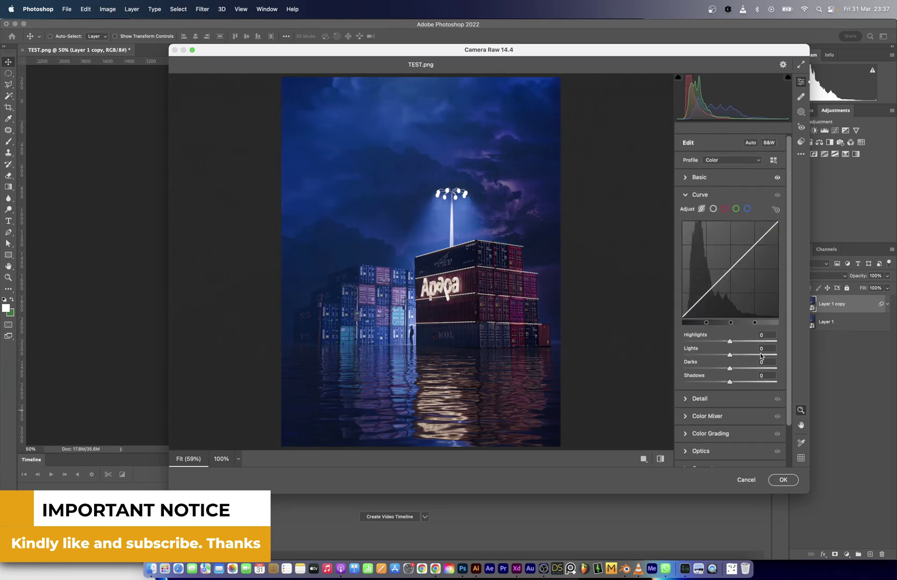
left_click(696, 400)
left_click(697, 309)
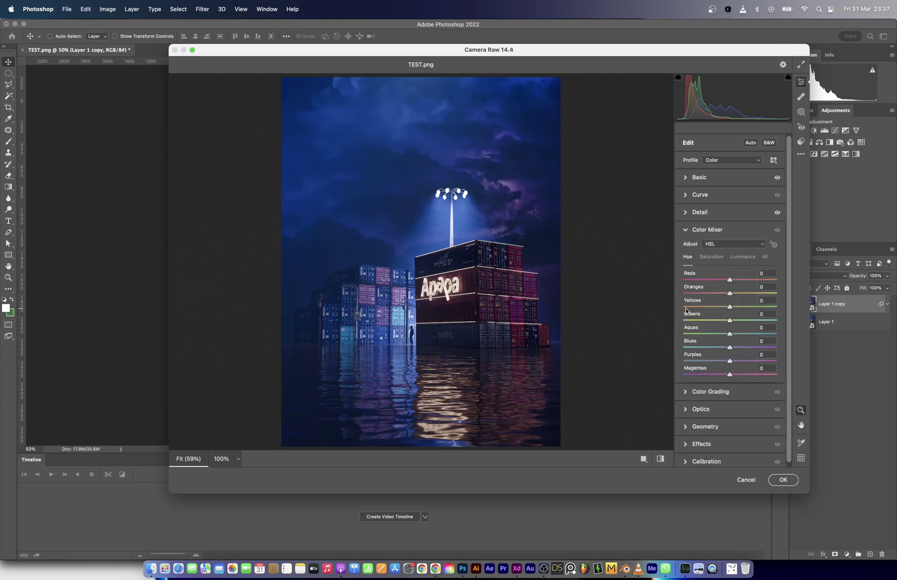
left_click(698, 230)
left_click(693, 178)
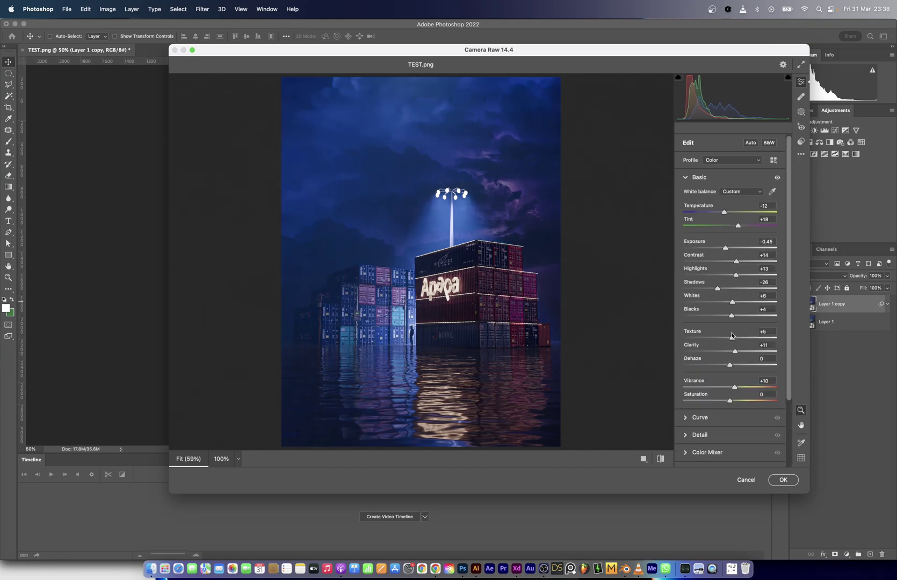
Add Grain 35 and Vignetting -10 in the Camera Raw effects and apply the filter to the layer
scroll(714, 432, "down", 5)
left_click(699, 422)
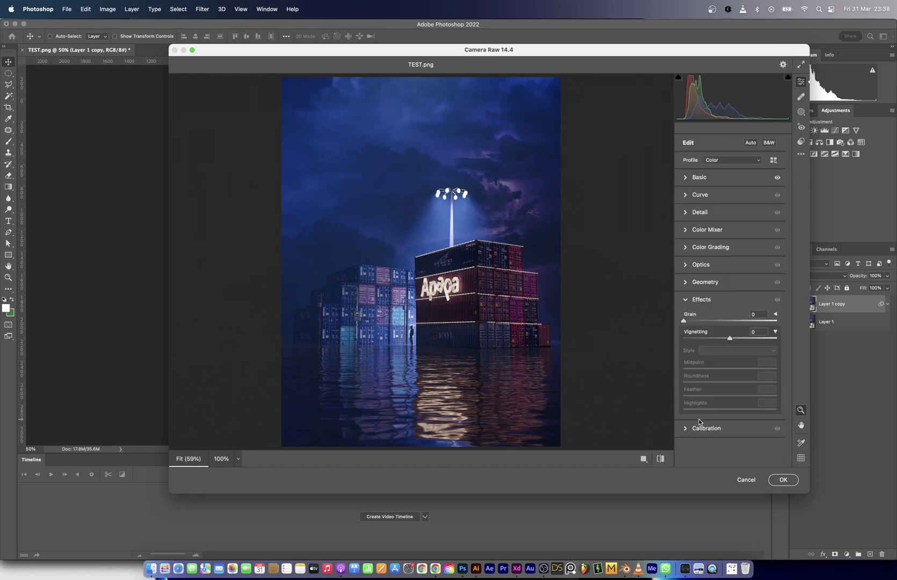
left_click_drag(718, 325, 716, 324)
left_click_drag(730, 338, 723, 339)
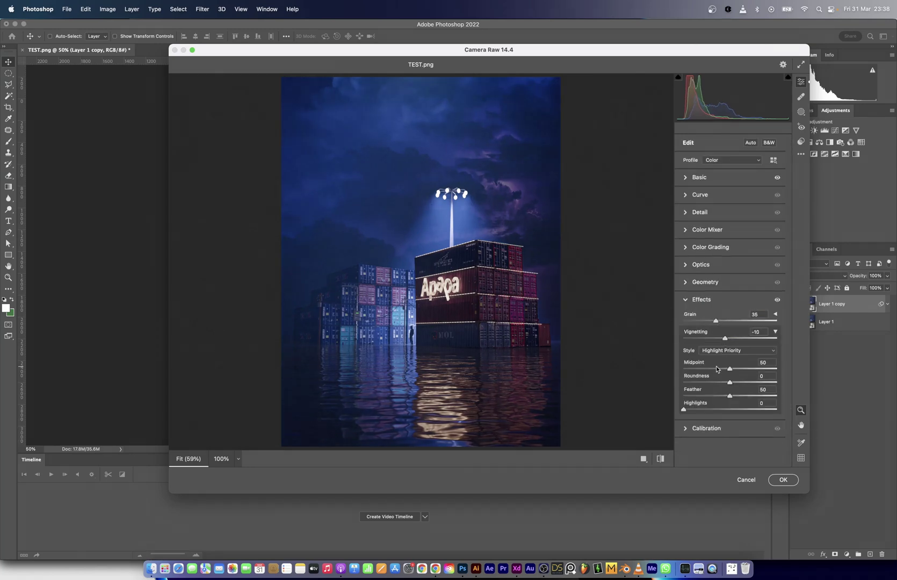
left_click(783, 479)
Toggle the visibility of Layer 1 copy repeatedly to compare the image before and after grading, leaving the layer shown
left_click(797, 304)
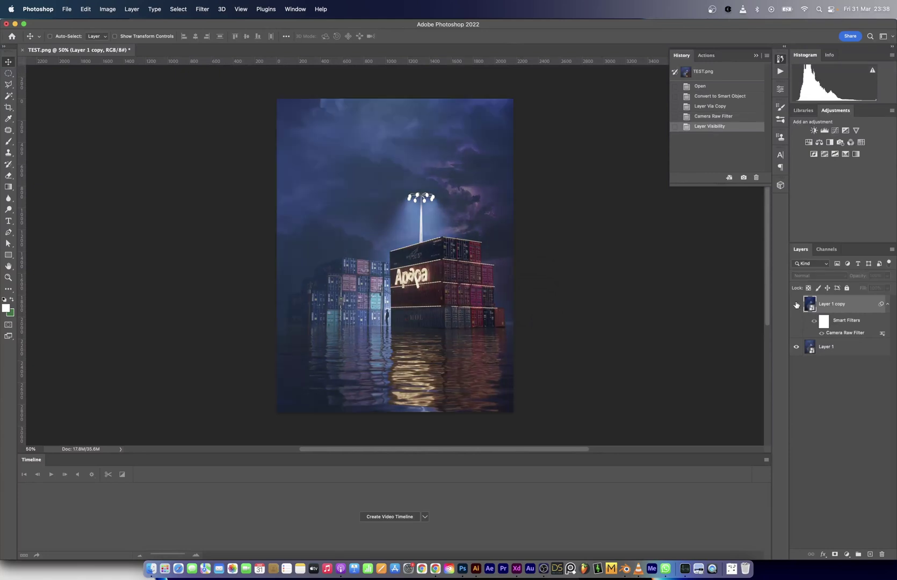
left_click(796, 305)
left_click(797, 304)
left_click(796, 304)
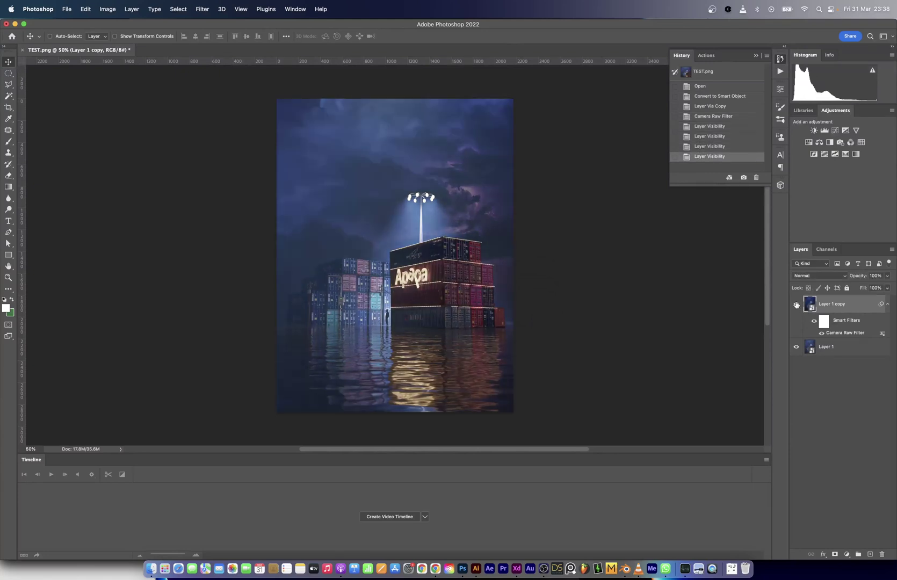
left_click(796, 305)
left_click(796, 305)
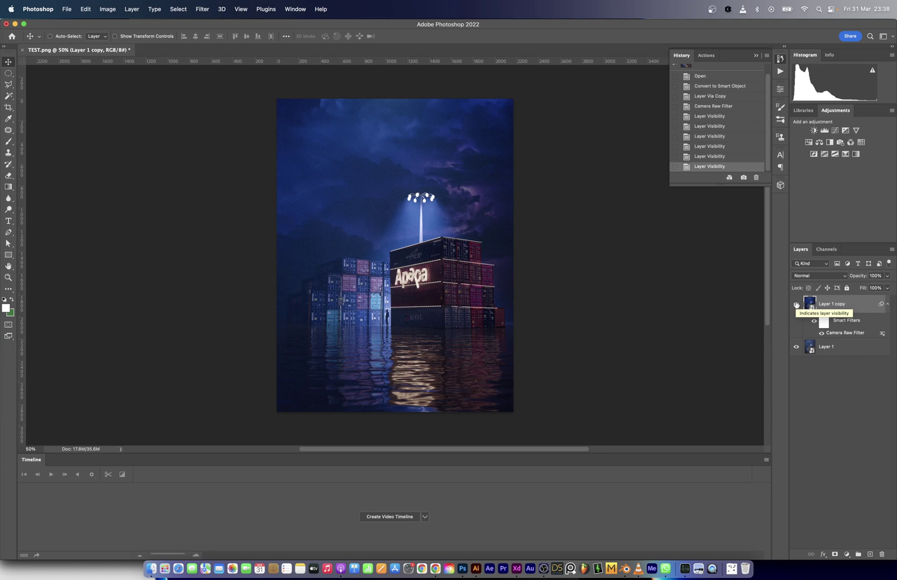
left_click(796, 305)
left_click(796, 304)
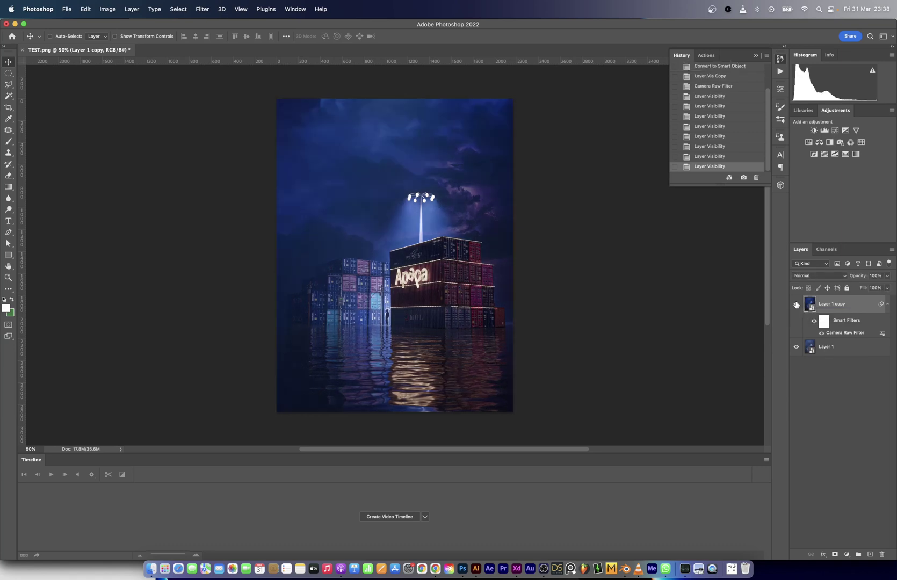
left_click(797, 304)
left_click(796, 305)
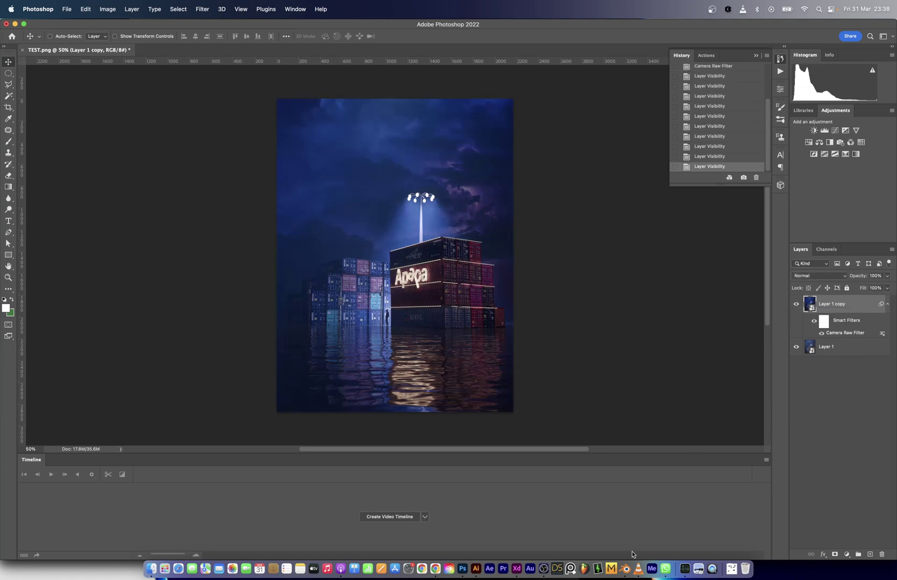